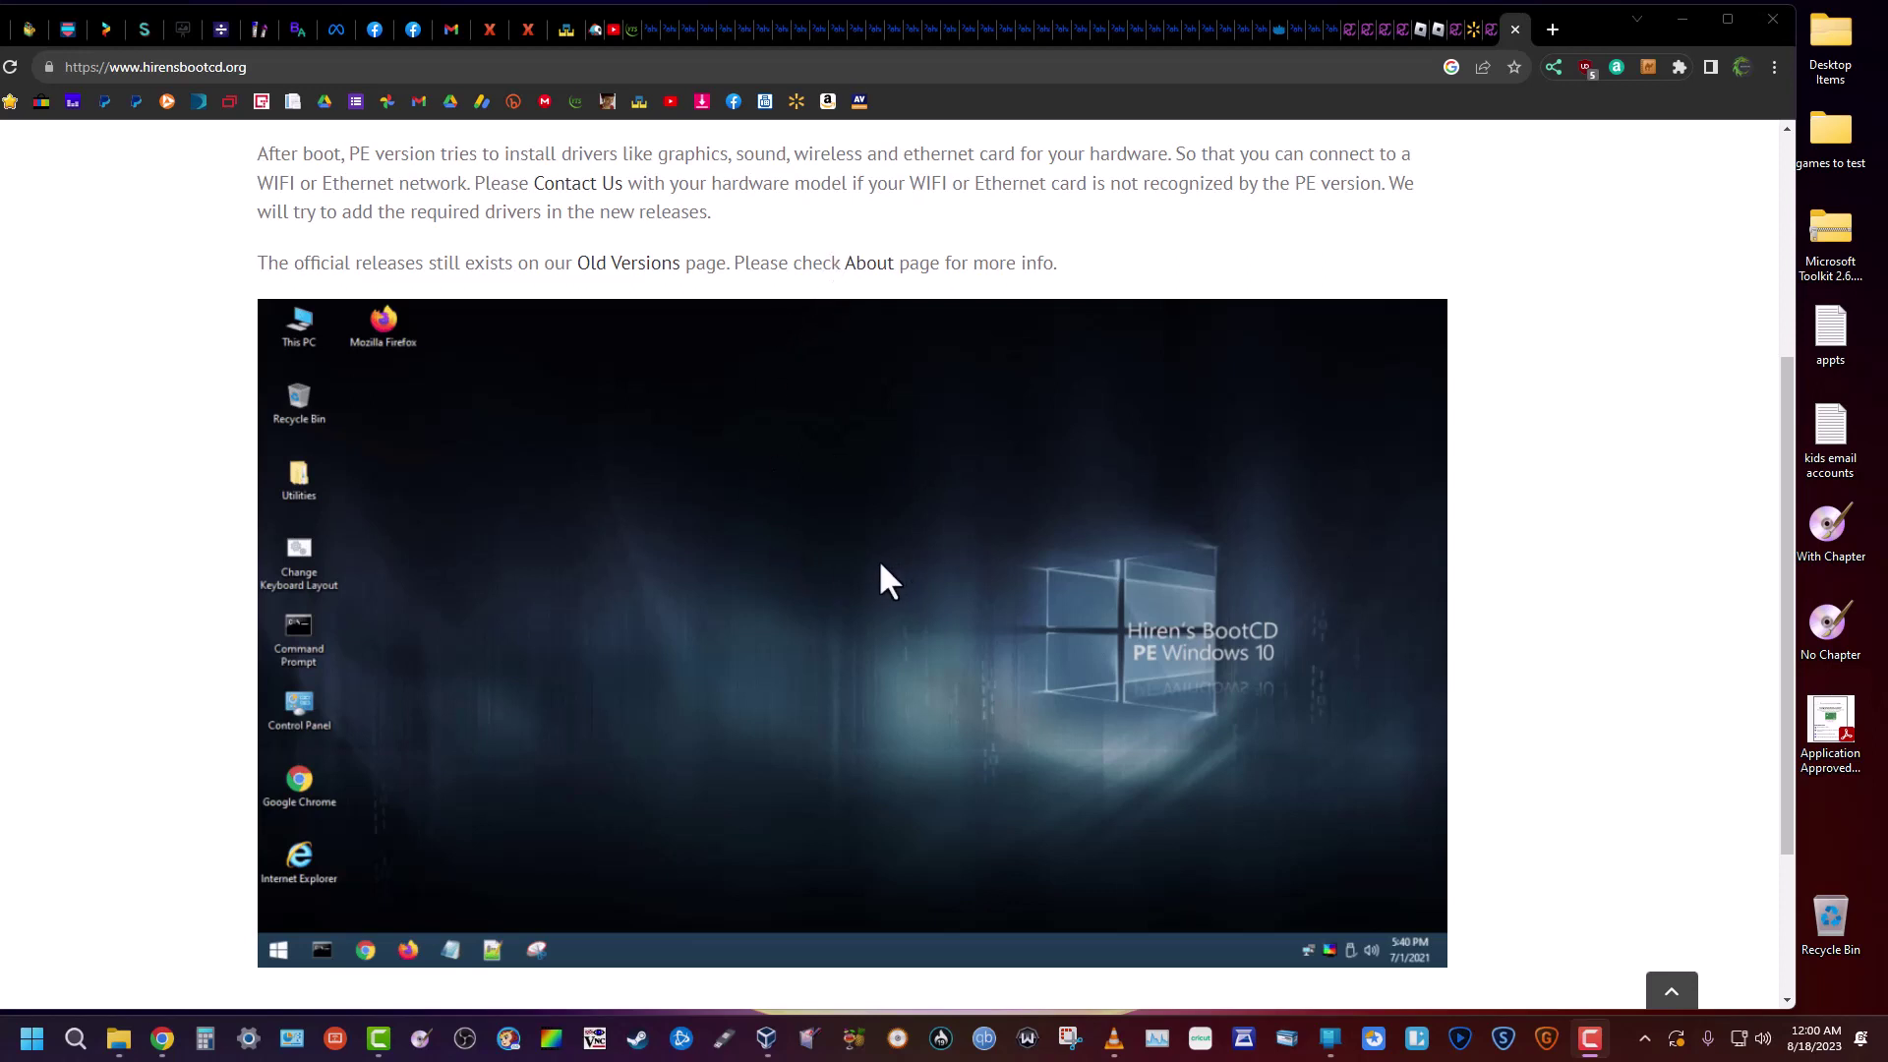
Step: Go to the site's Download page and open the HBCD_PE_x64.iso link showing 2.88 GB and checksums
scroll(914, 621, up, 3)
scroll(934, 612, down, 4)
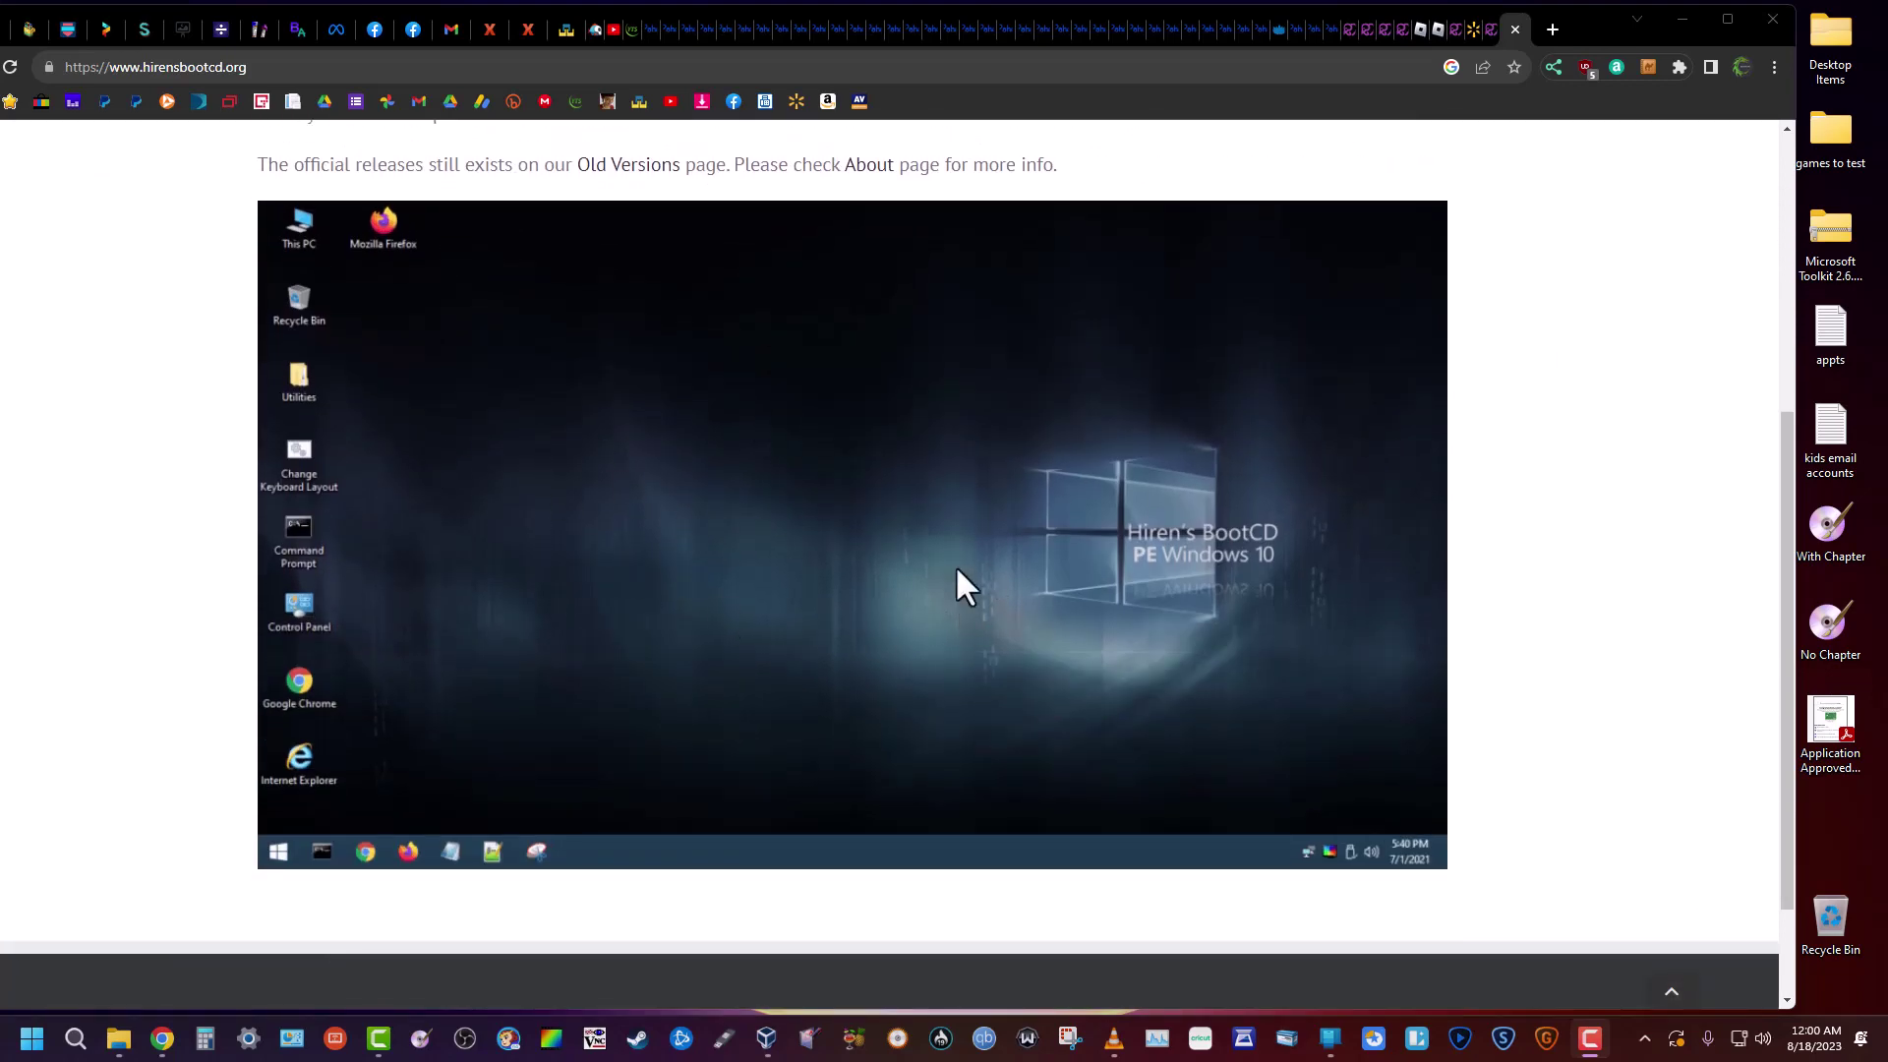
scroll(639, 472, up, 5)
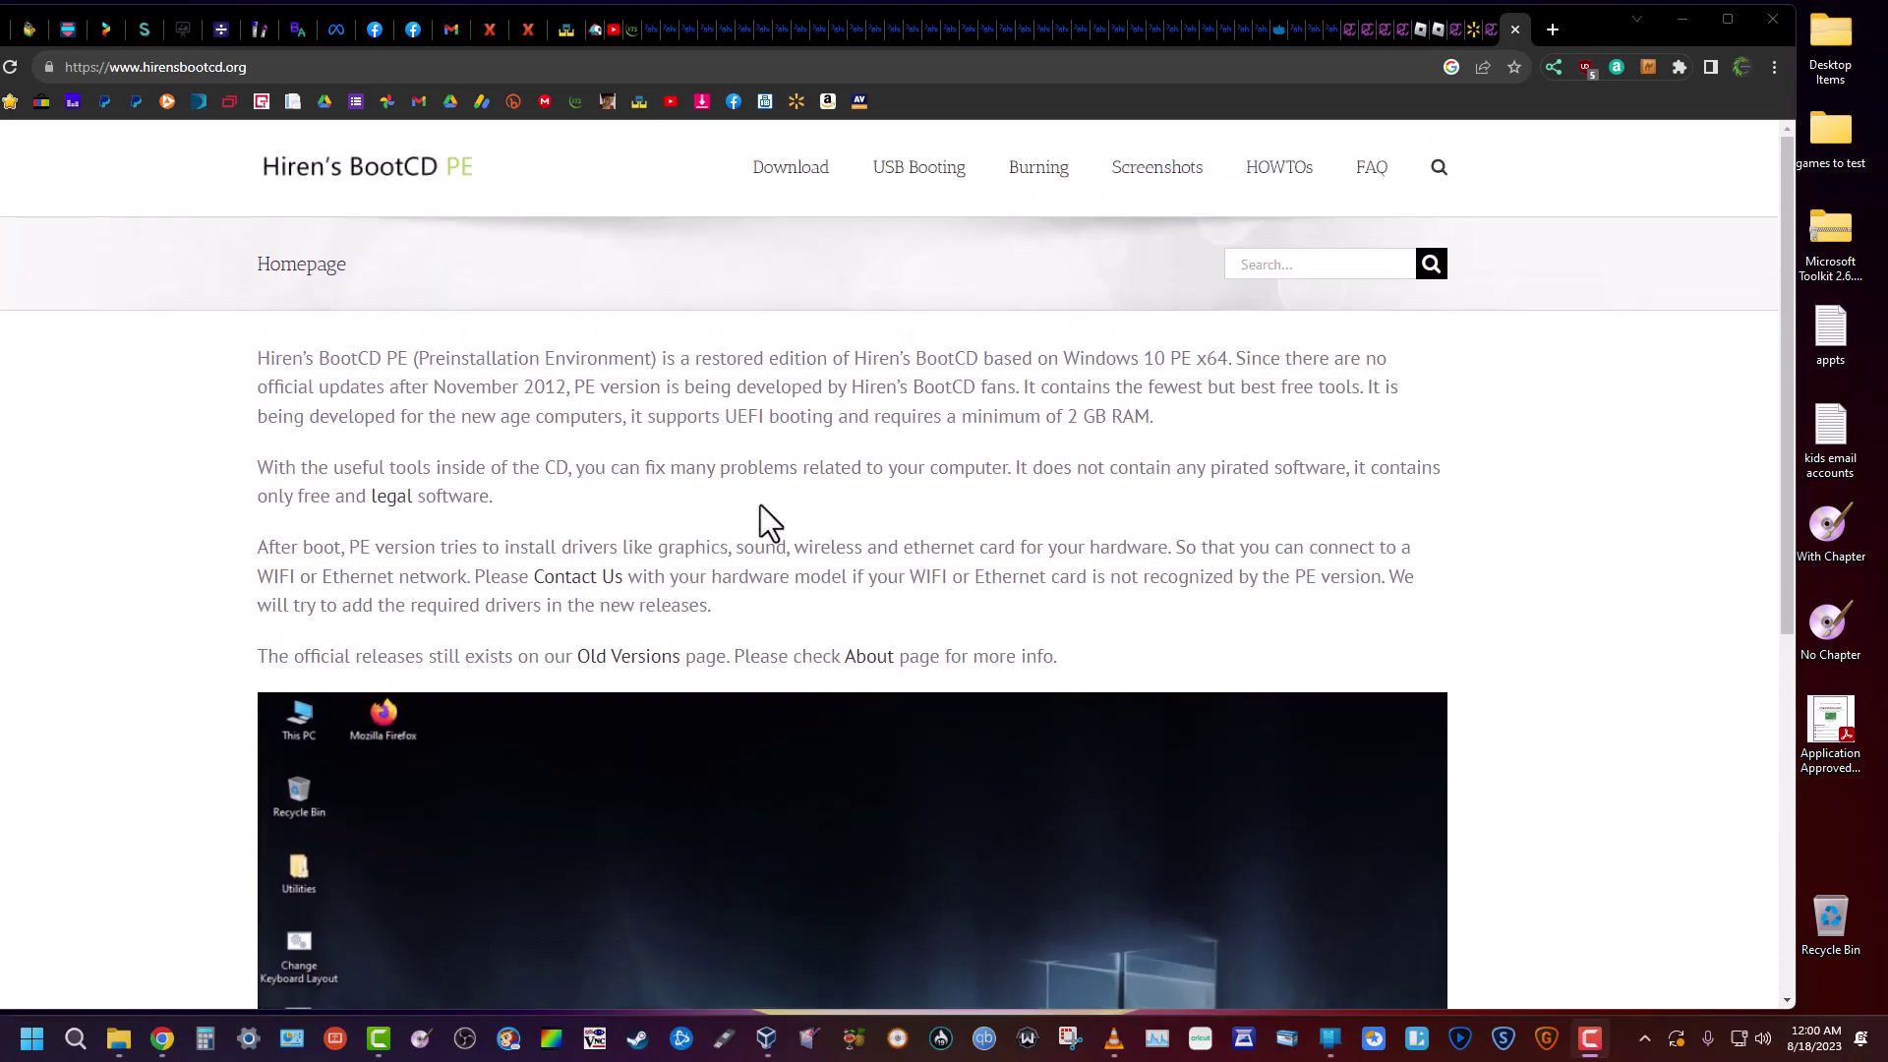
click(798, 169)
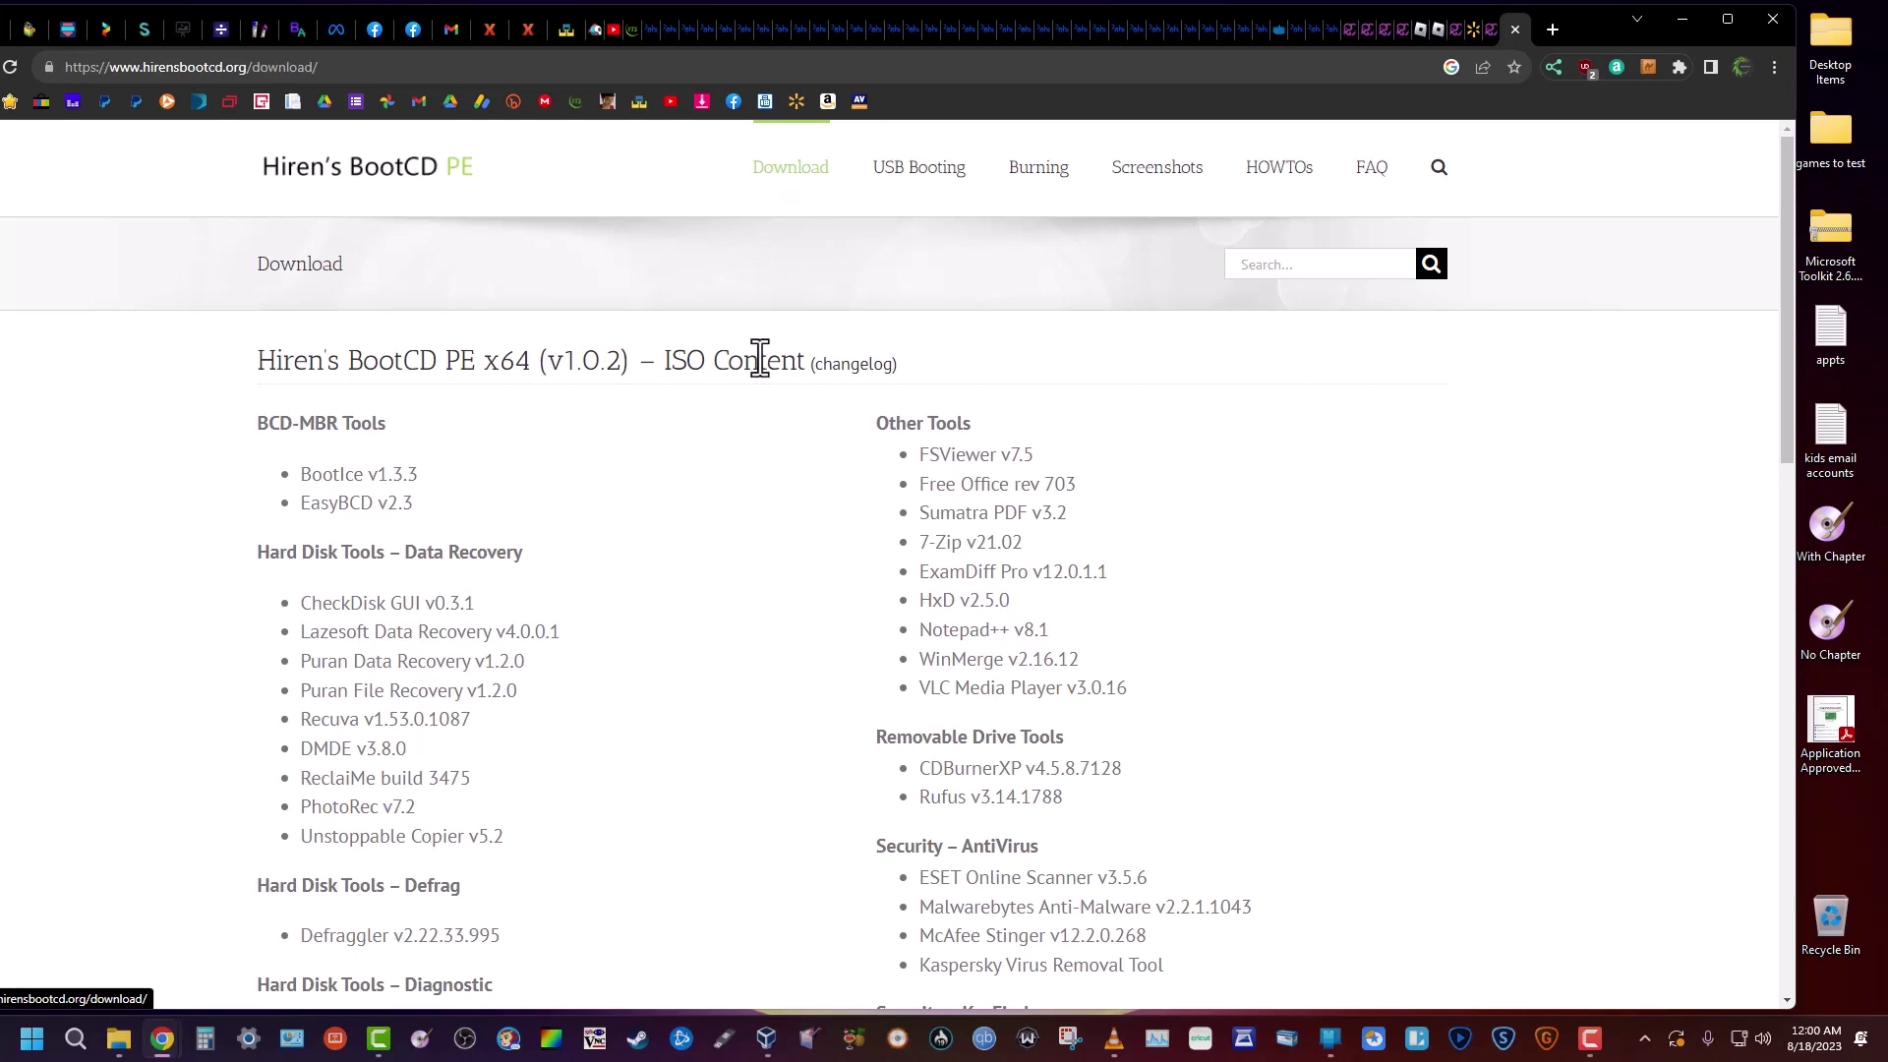
scroll(752, 521, down, 15)
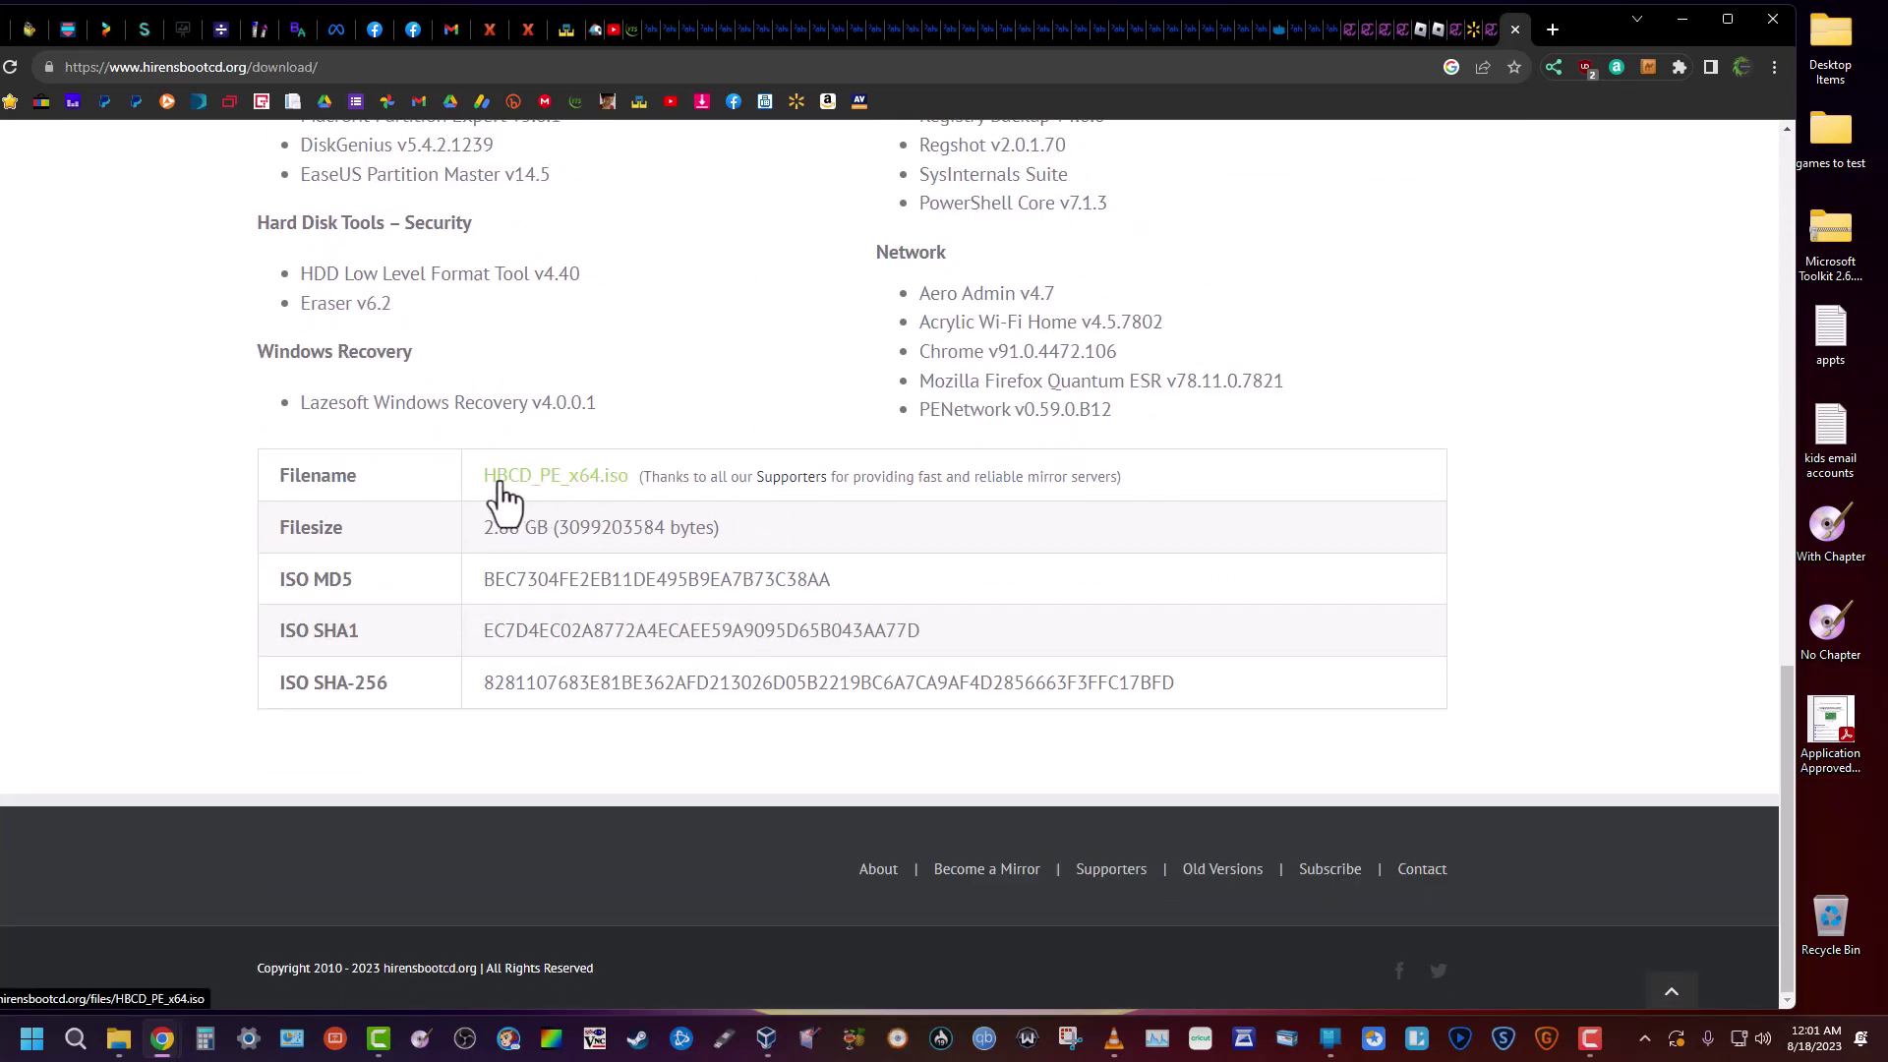
click(546, 487)
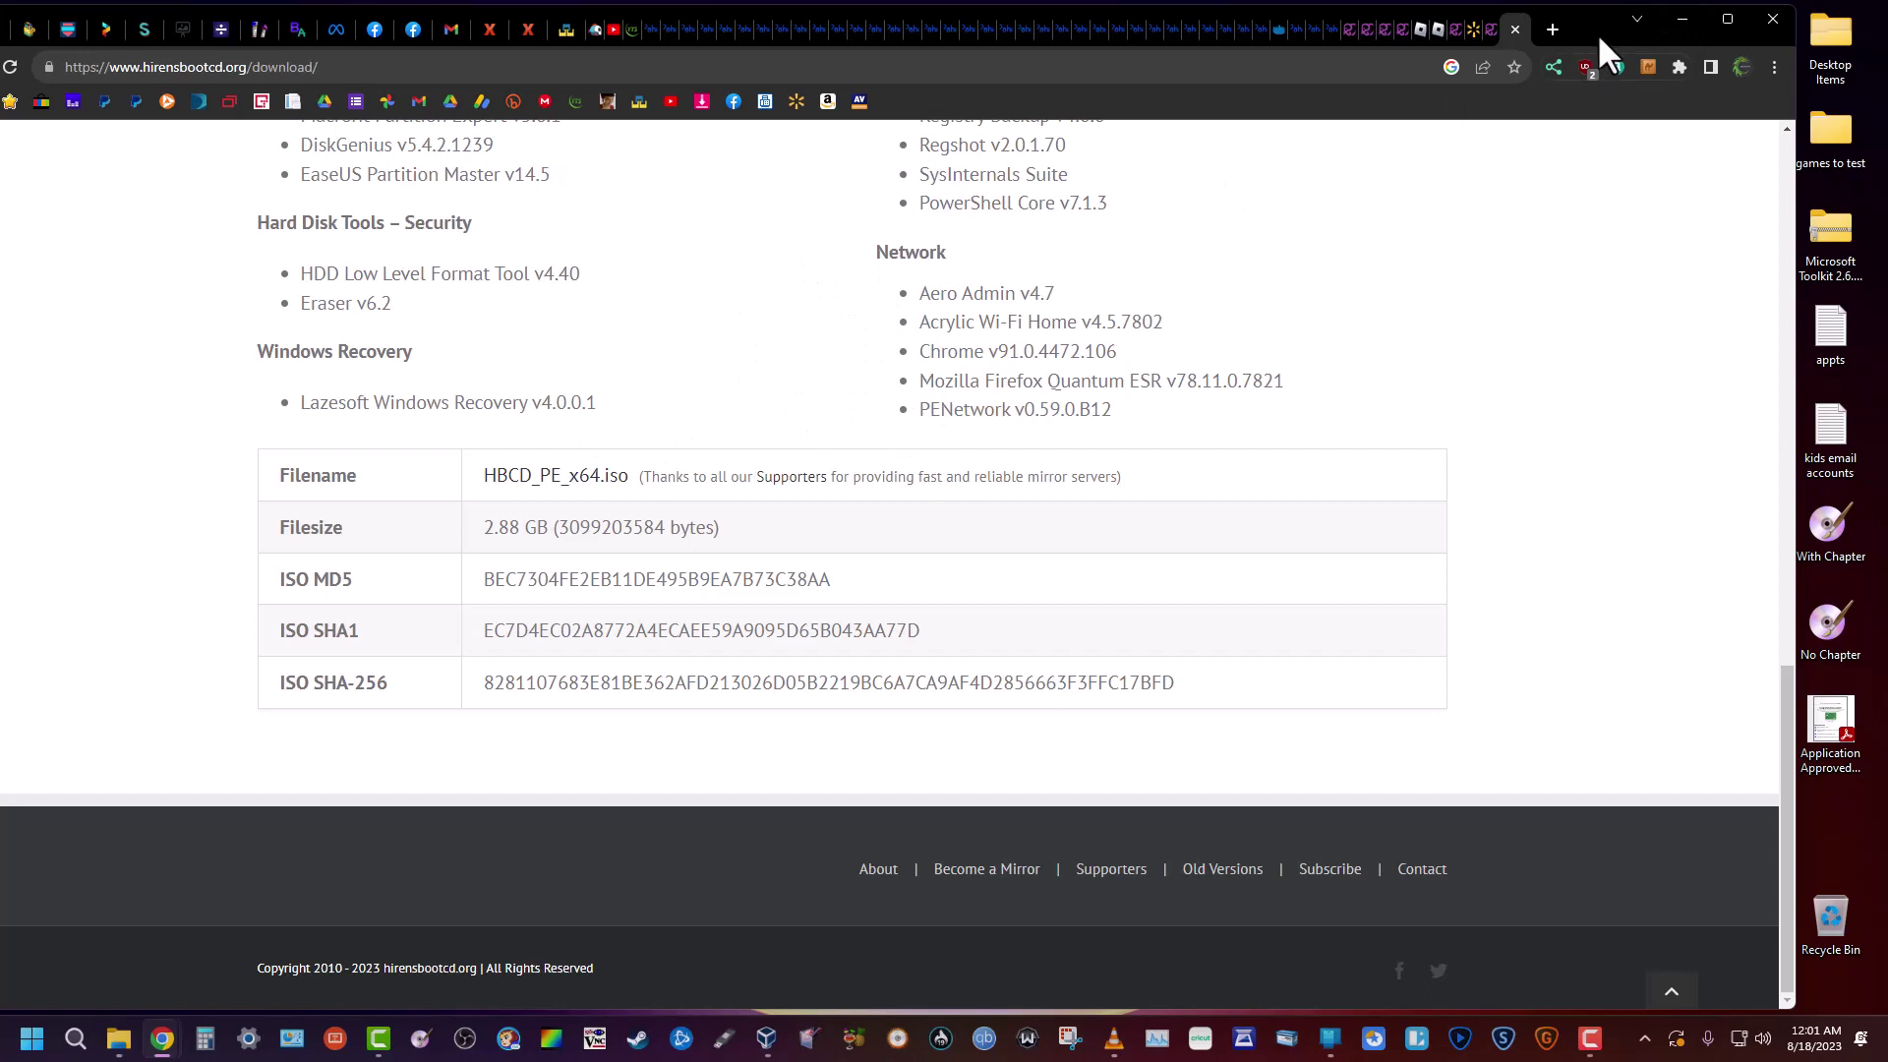
click(766, 1038)
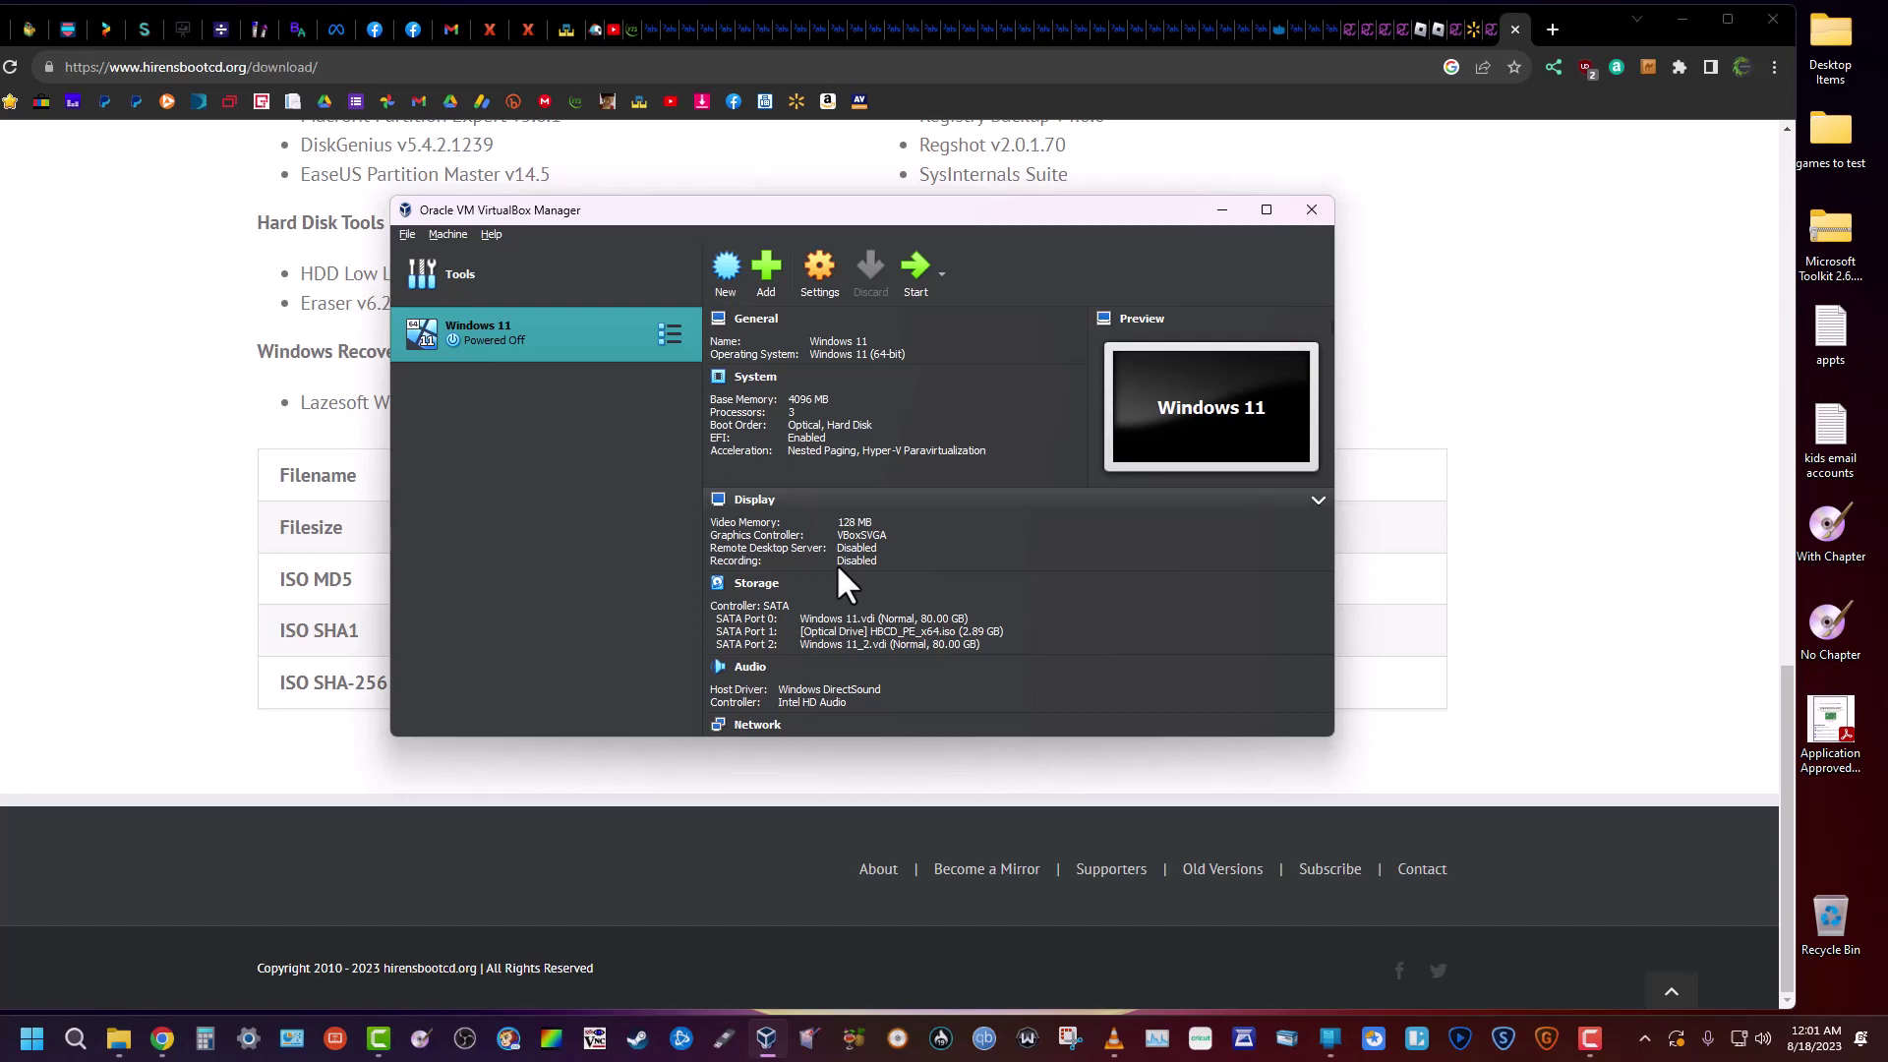
click(716, 1051)
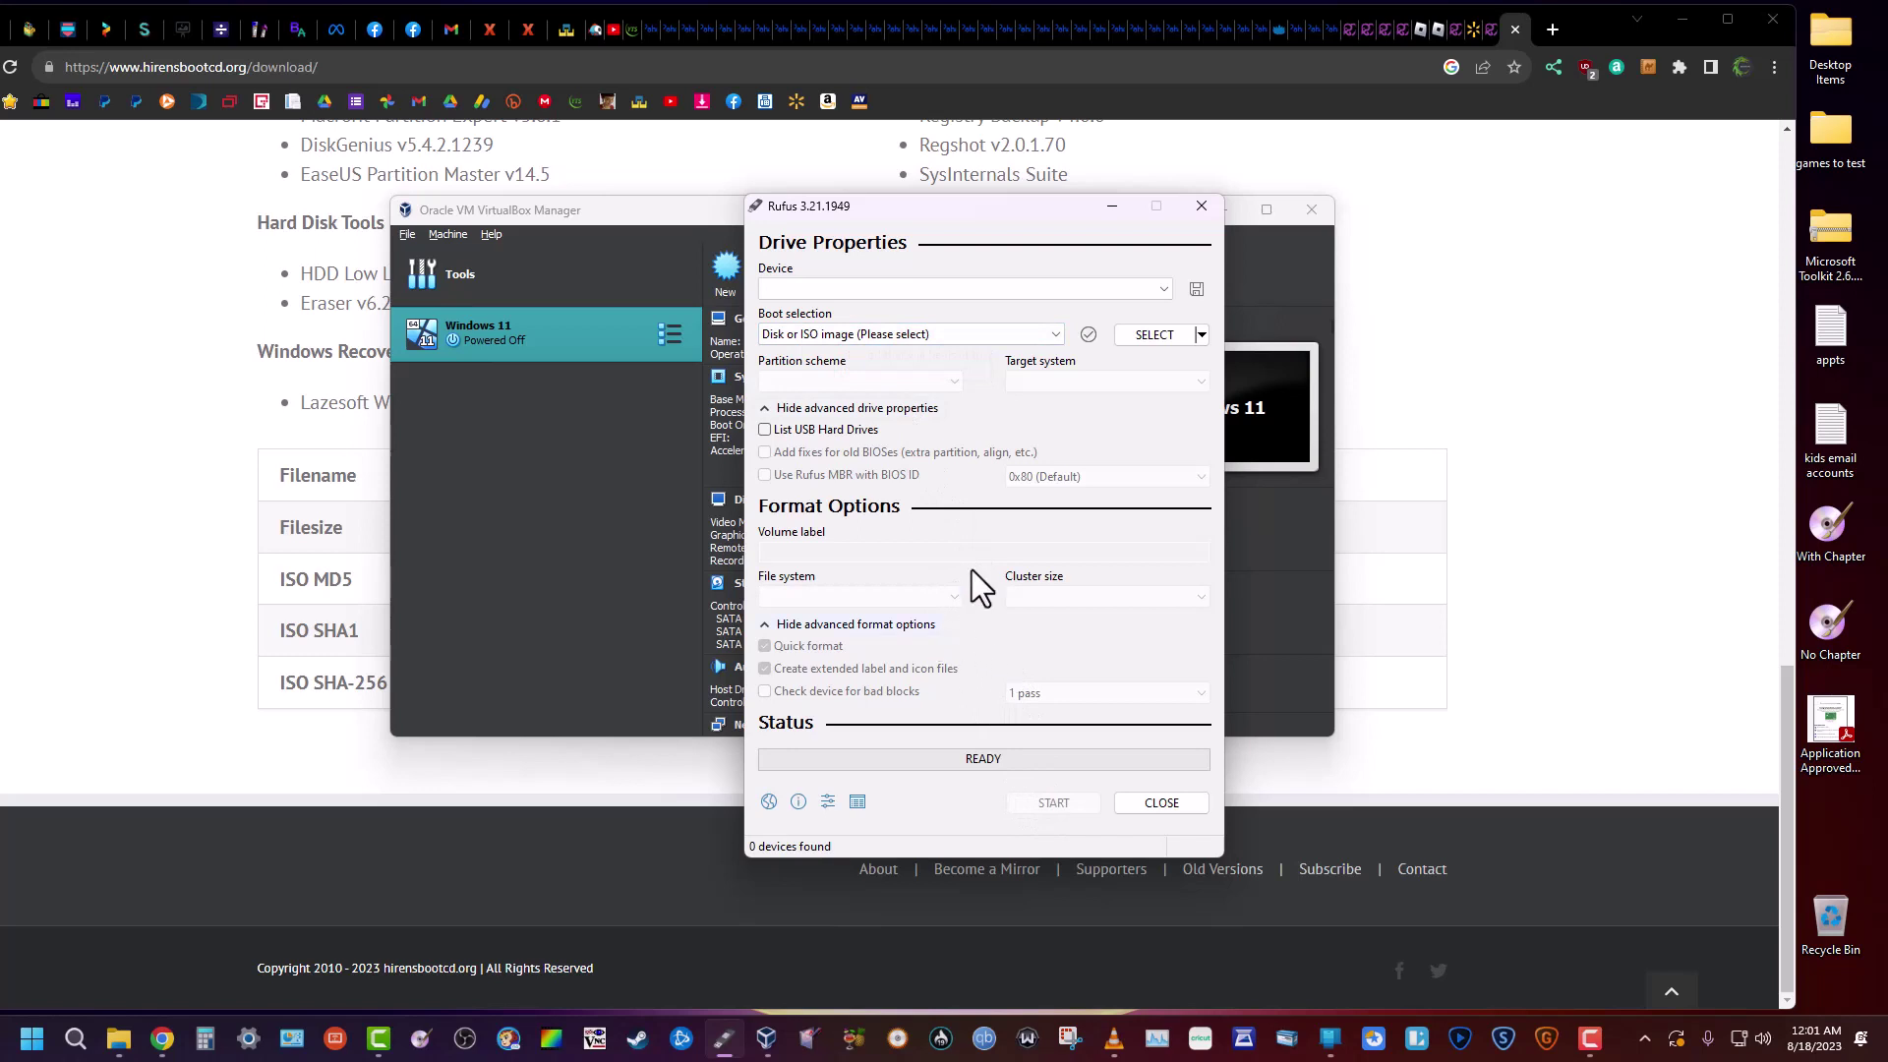
click(1198, 207)
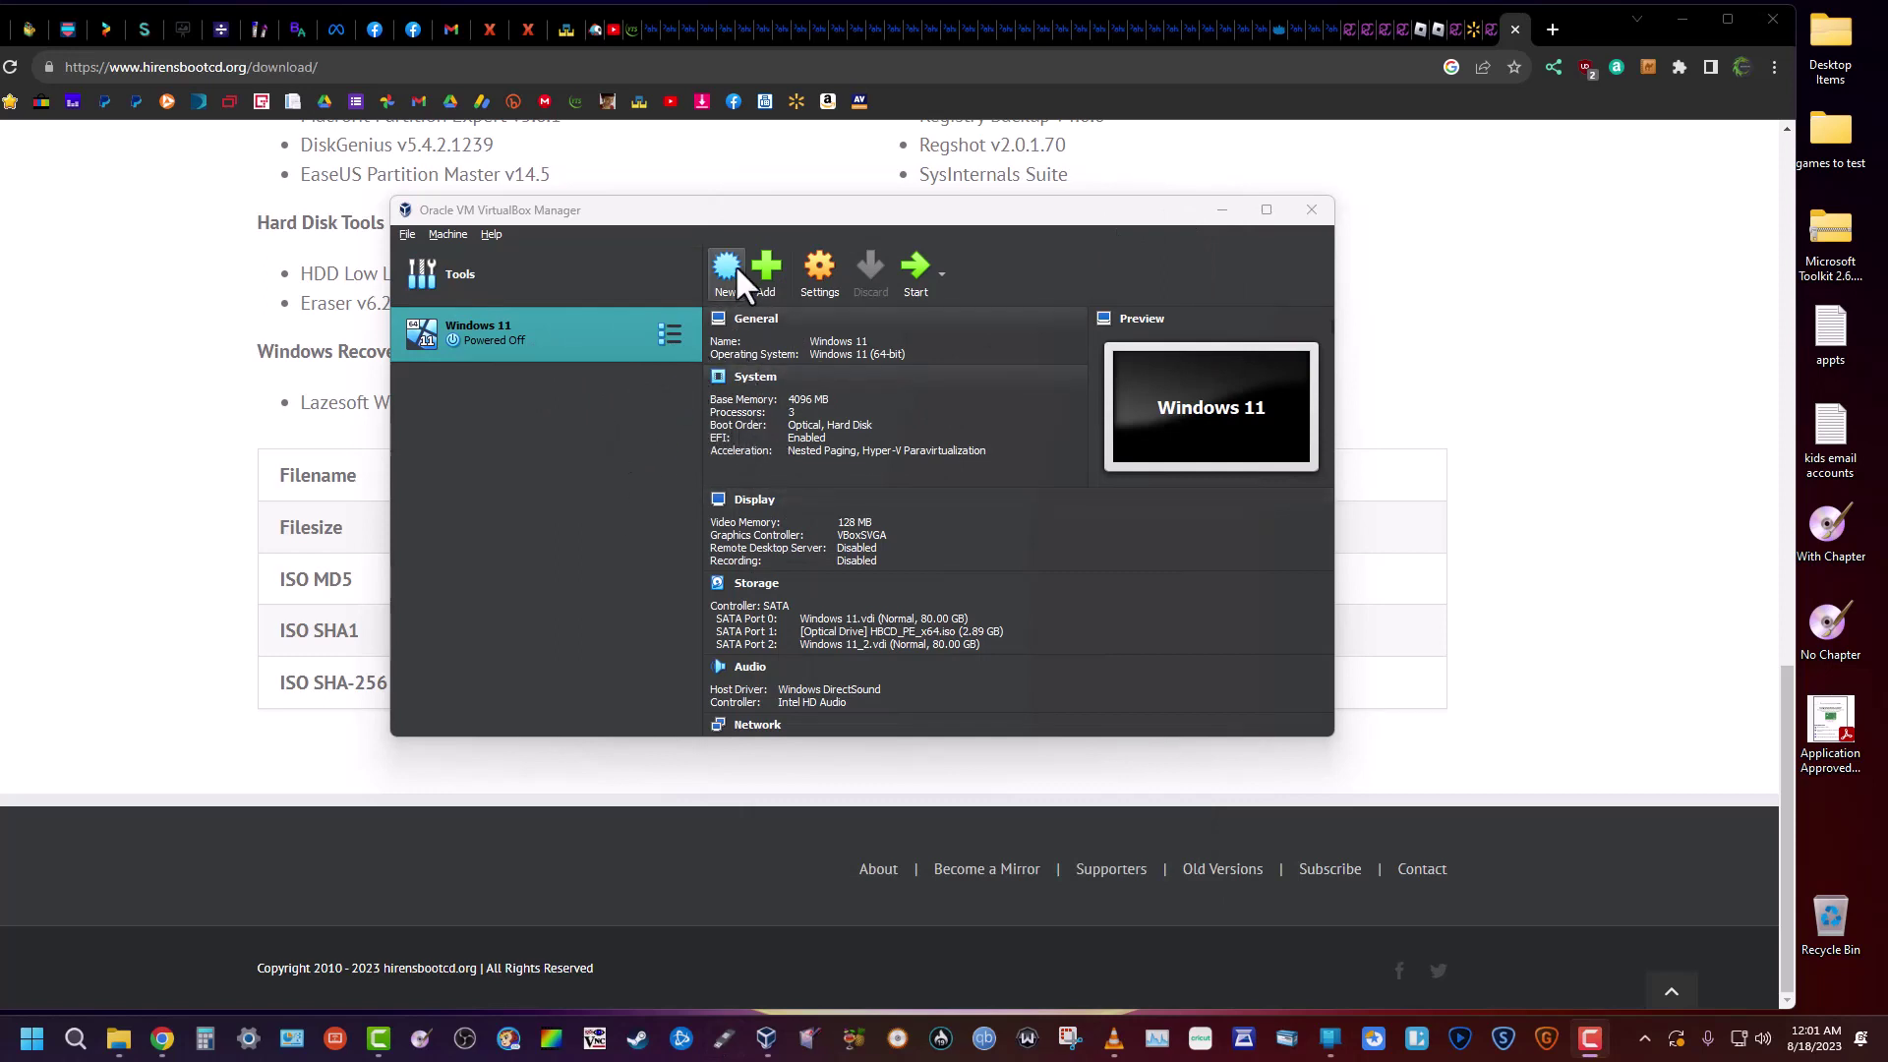
Step: Start the selected Windows 11 VM from VirtualBox Manager and wait for its desktop
click(915, 267)
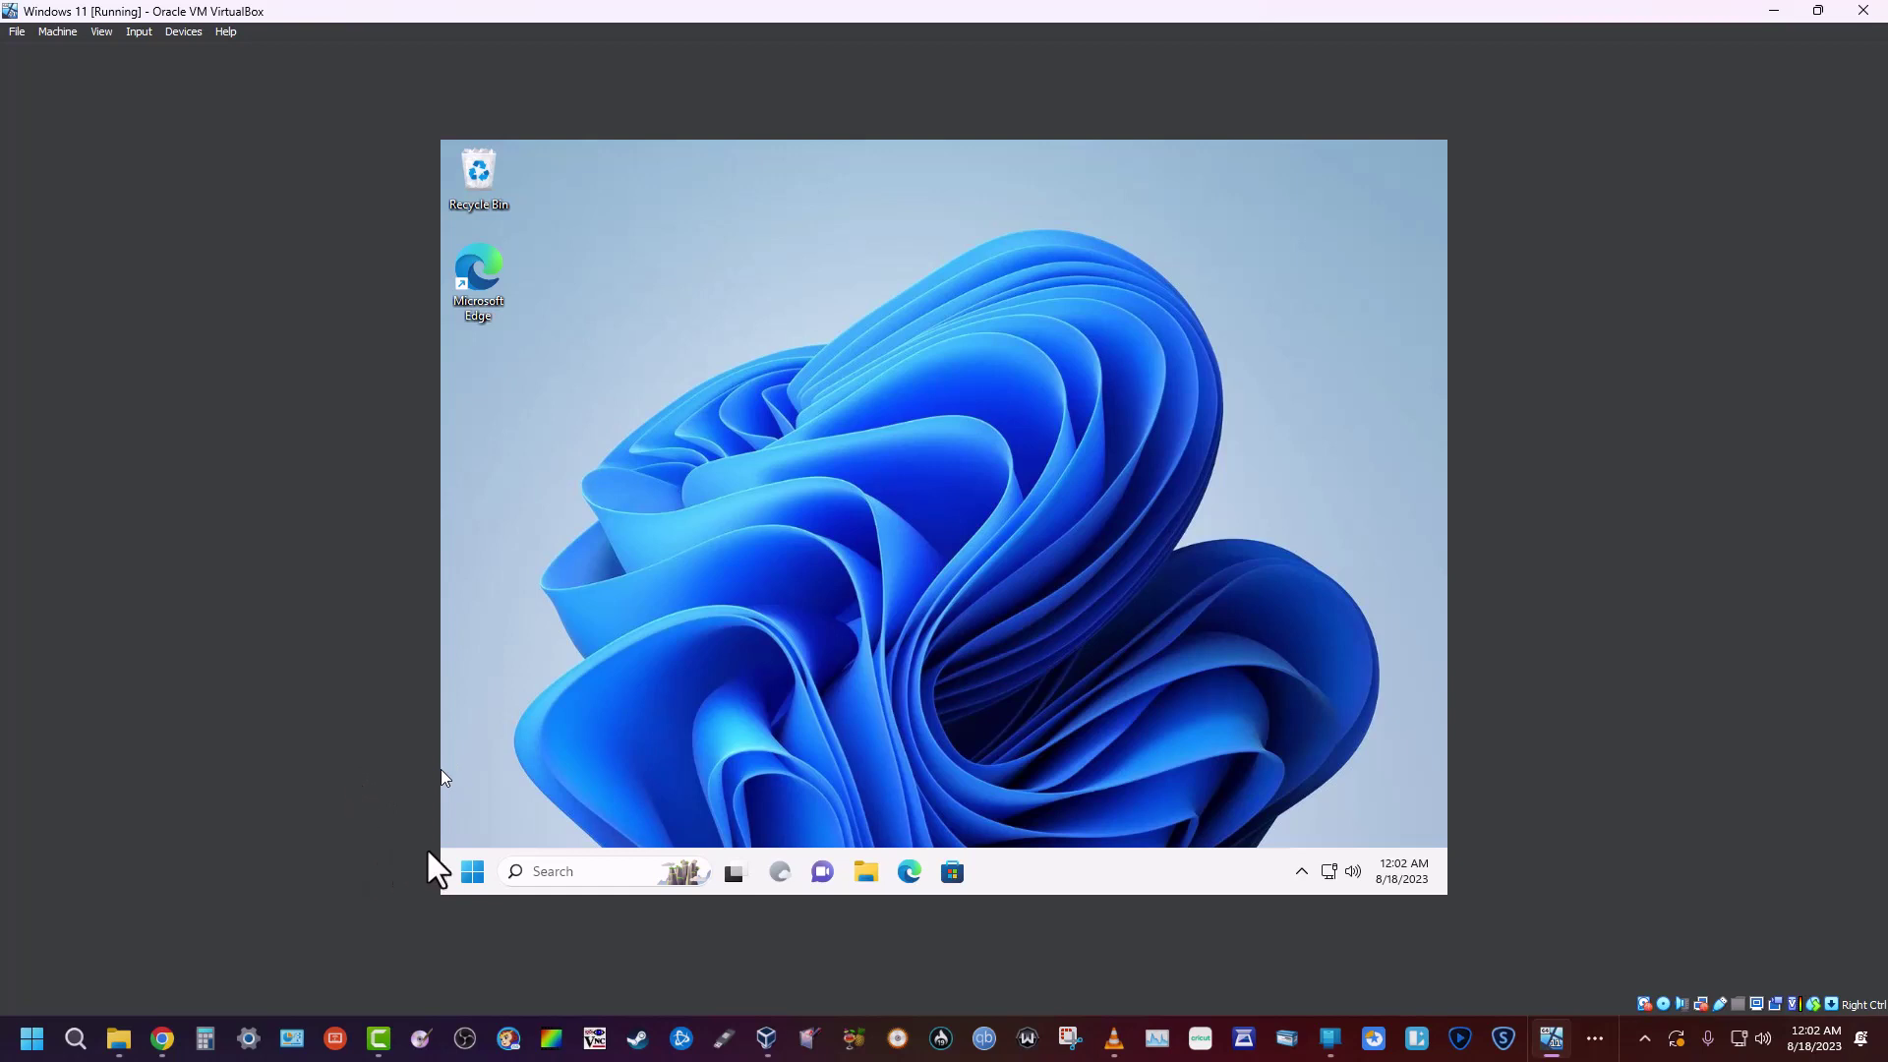
Step: Restart the Windows 11 guest from its Start menu power options
click(472, 871)
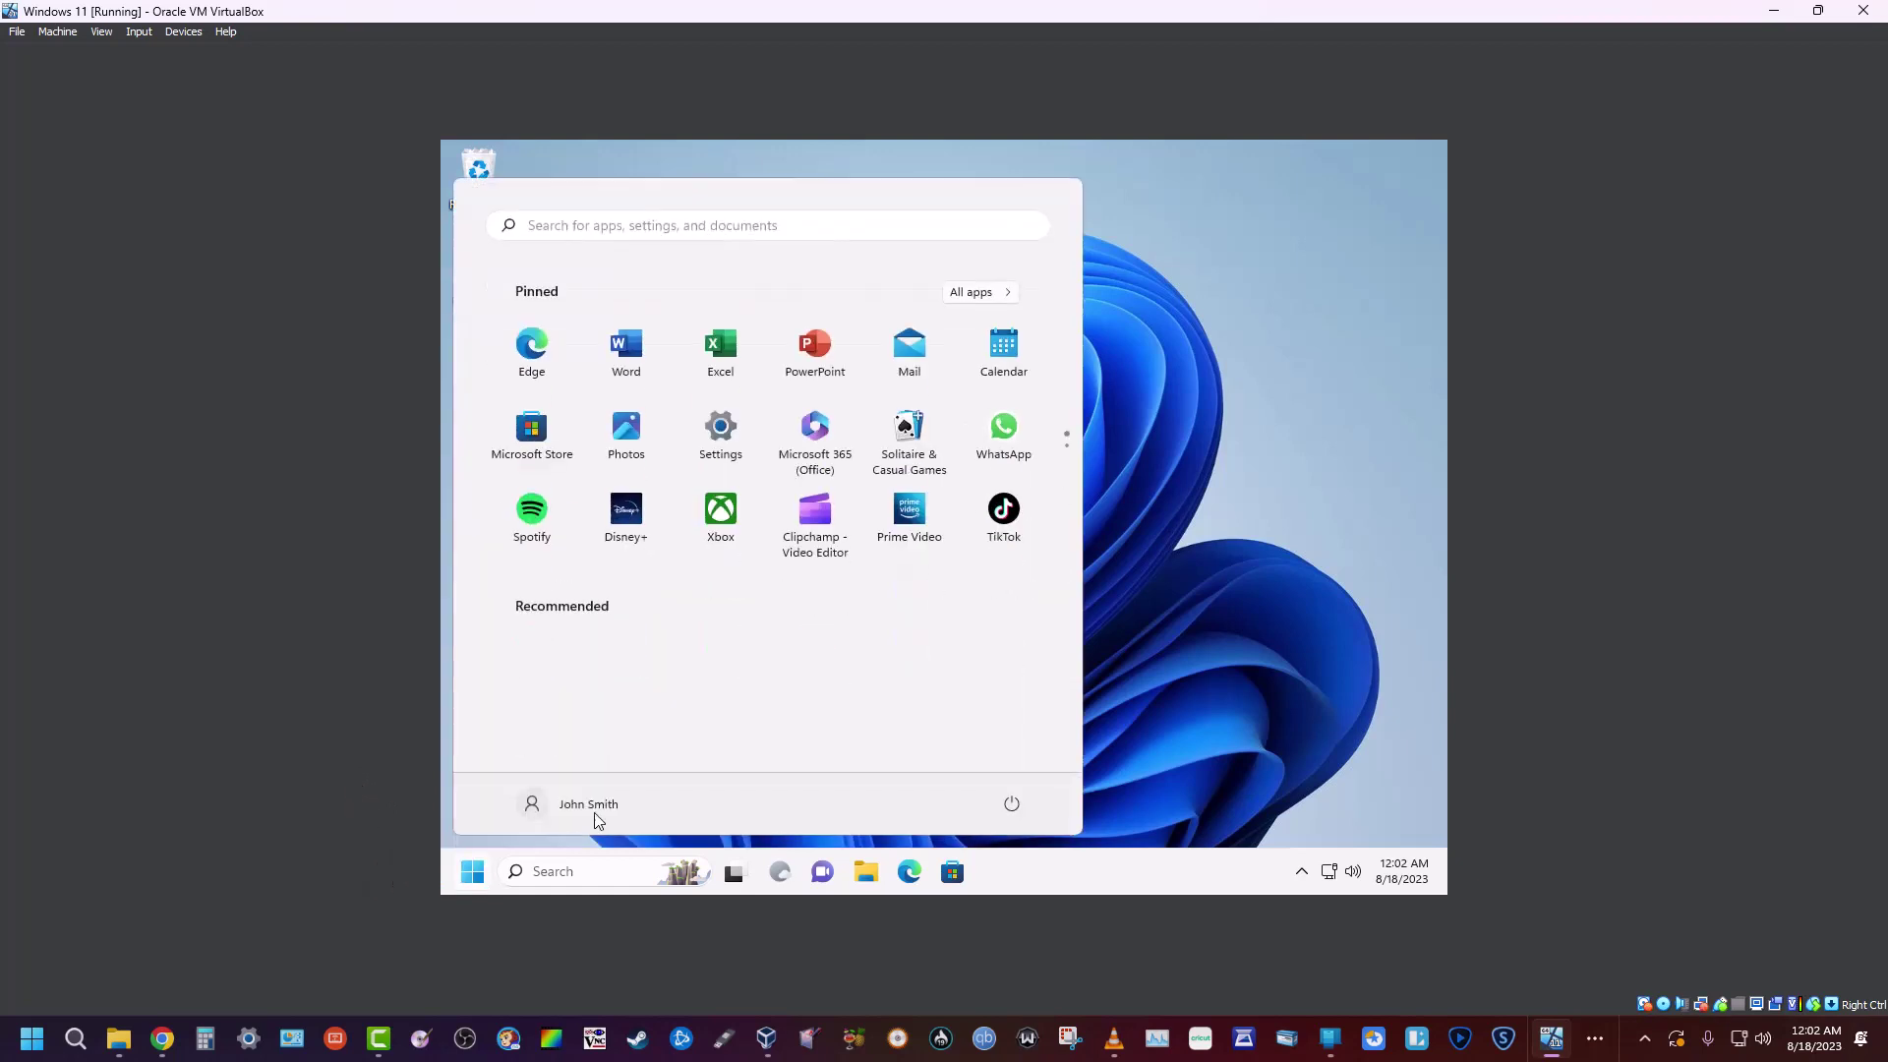
click(1012, 804)
click(1015, 765)
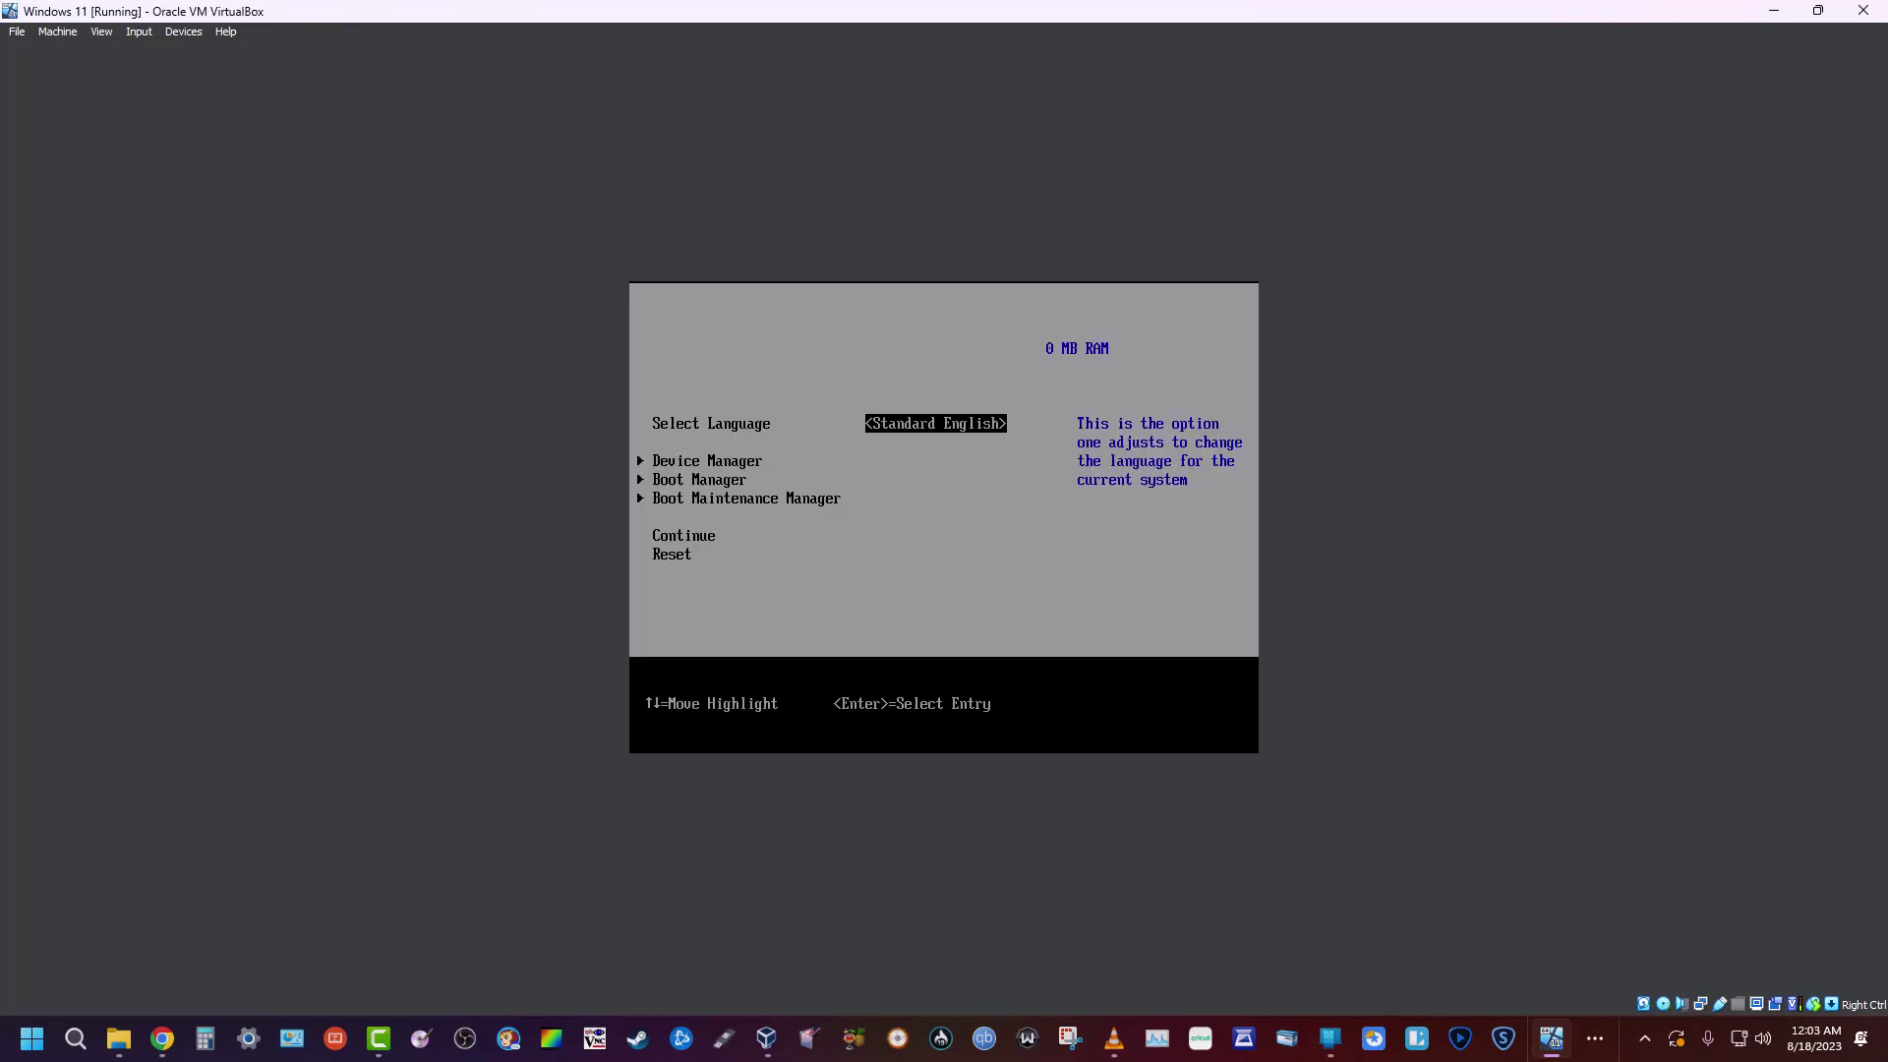
Step: In the UEFI Boot Manager, boot from the UEFI VBOX CD-ROM into Hiren's BootCD PE
key(Down)
key(Down)
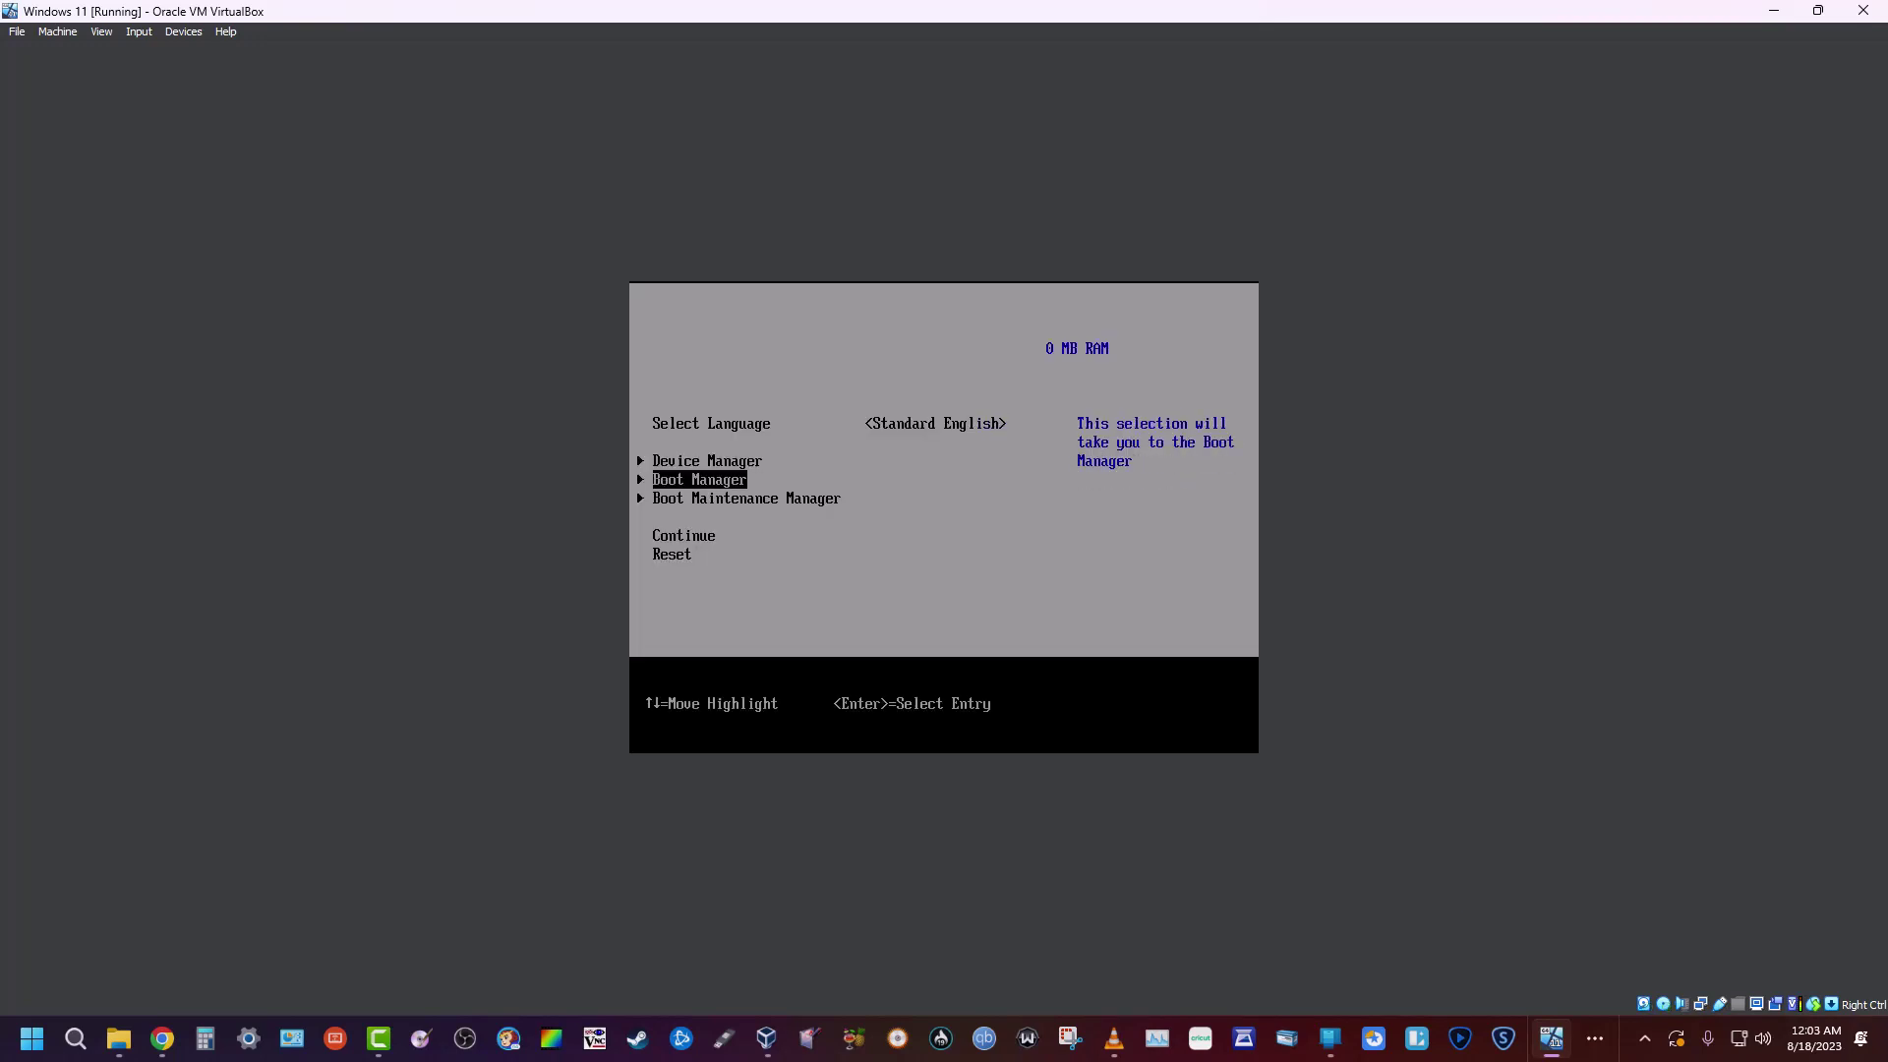
key(Return)
key(Down)
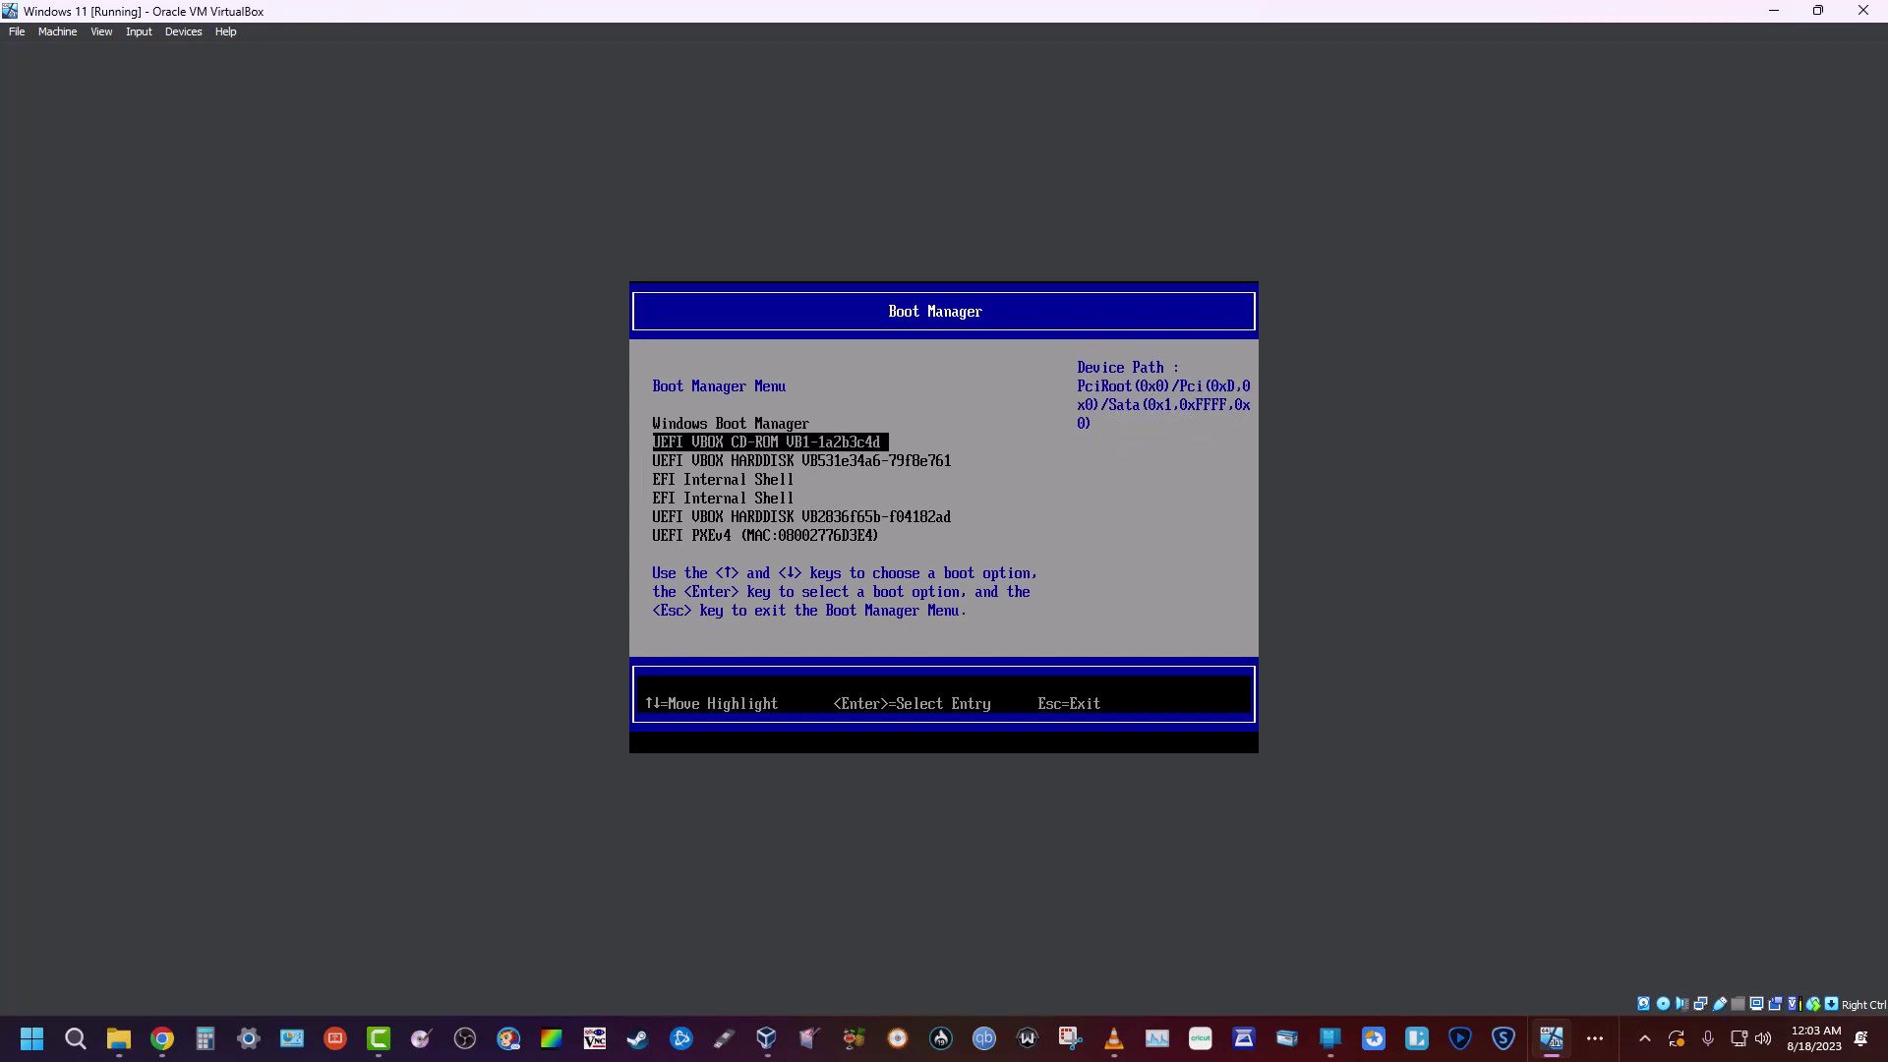
key(Return)
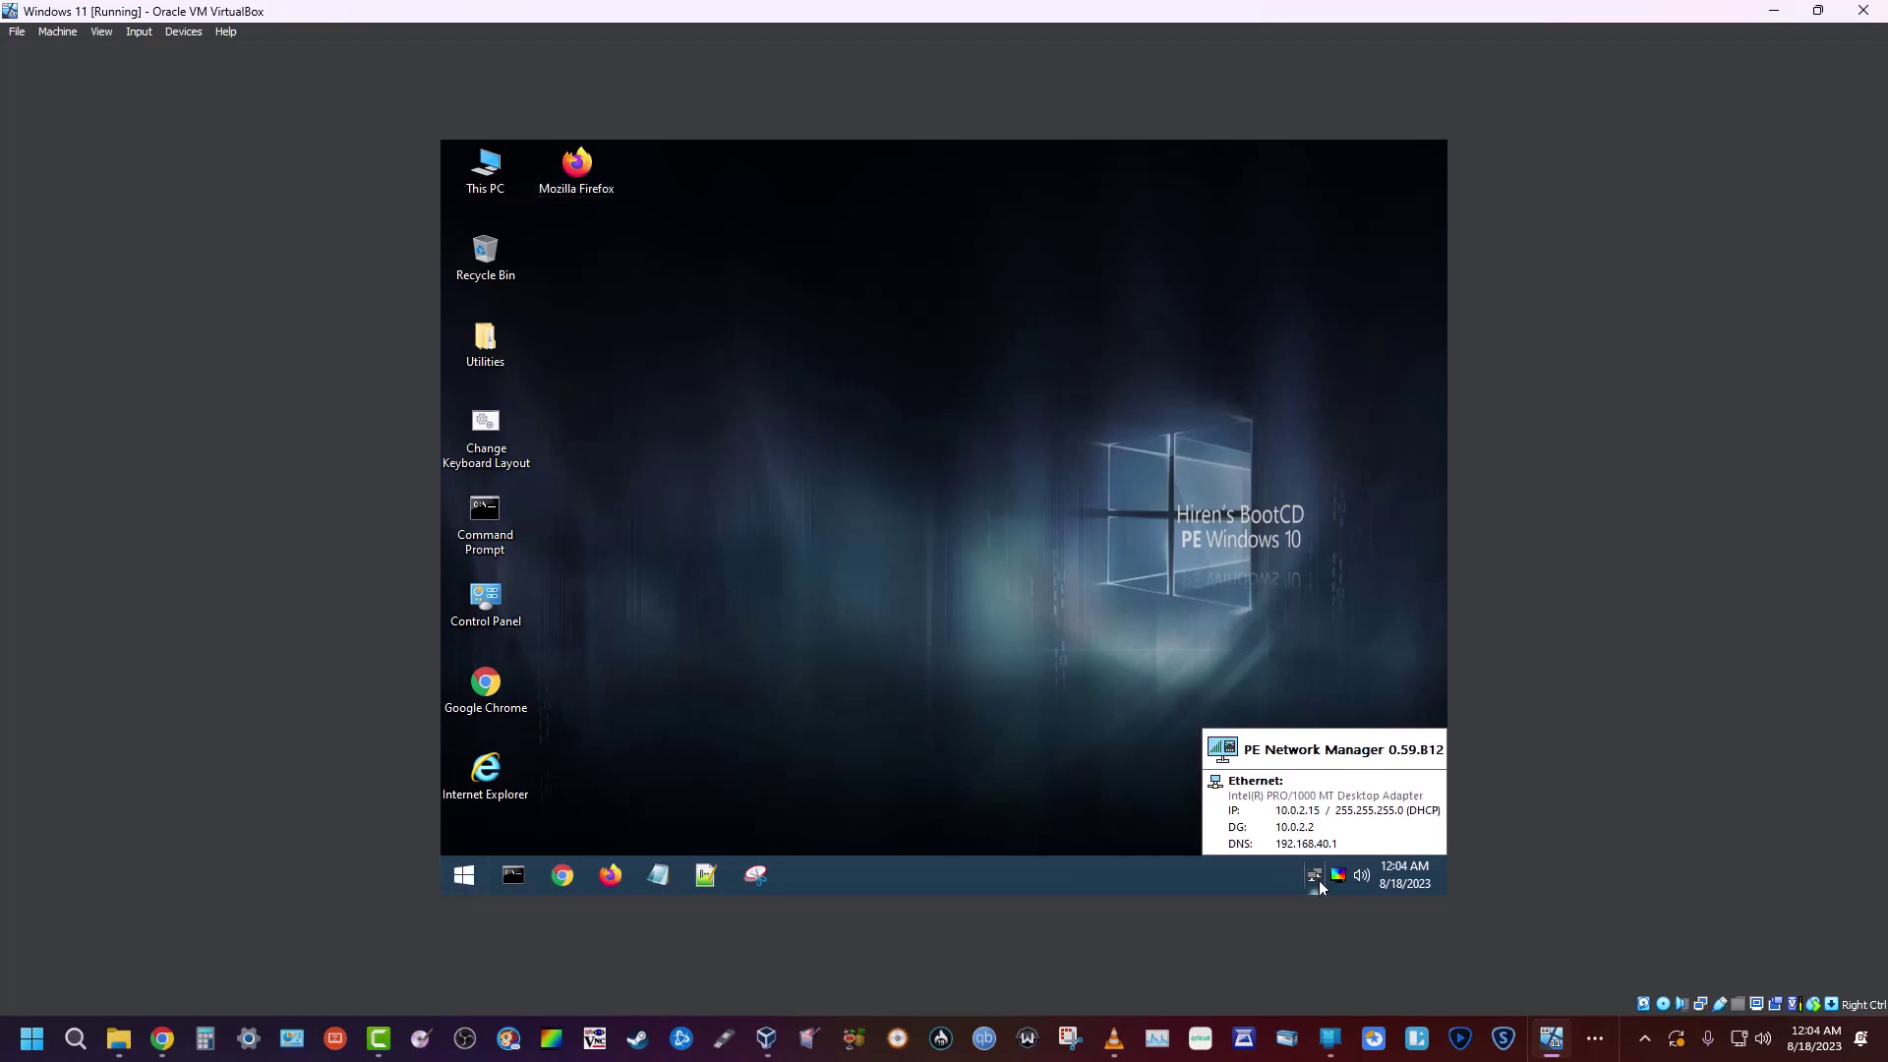
Step: Expand All Programs > Hard Disk Tools > Imaging to list Acronis, AOMEI, Lazesoft and Macrium Reflect
click(582, 176)
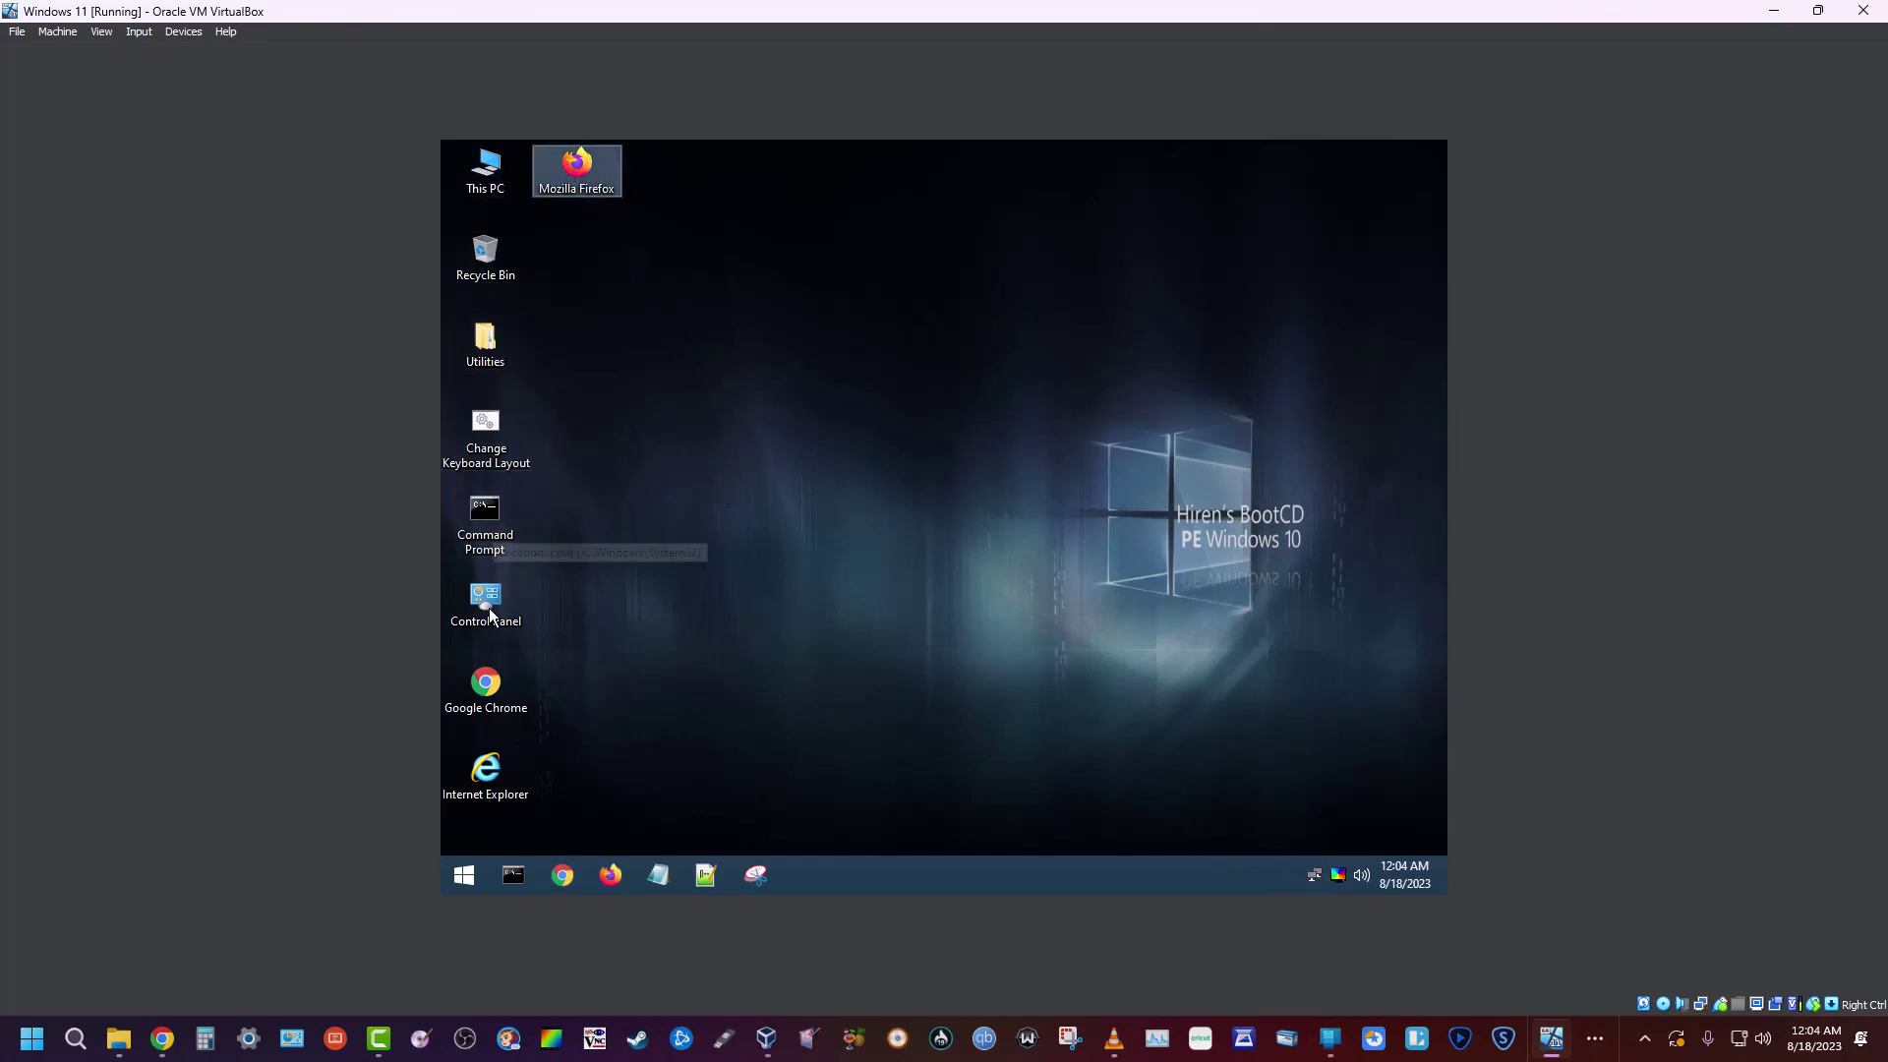
click(464, 874)
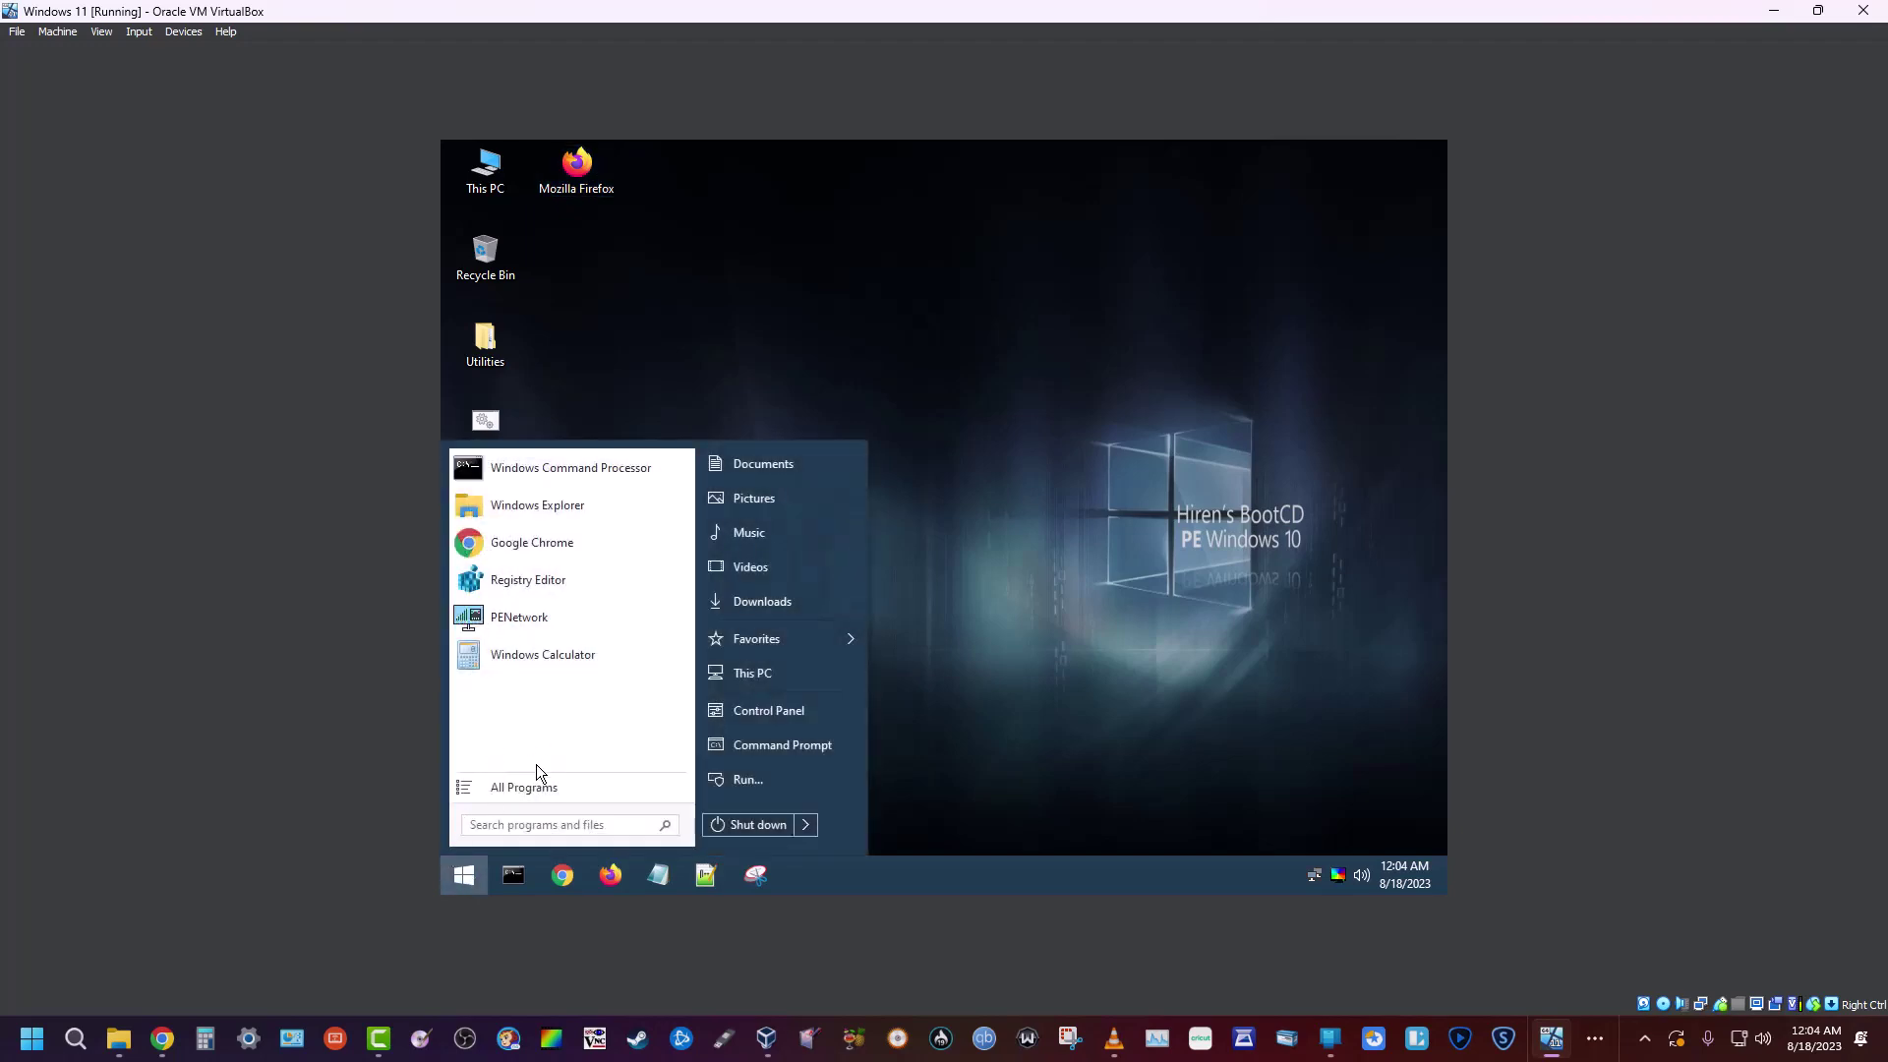
click(511, 787)
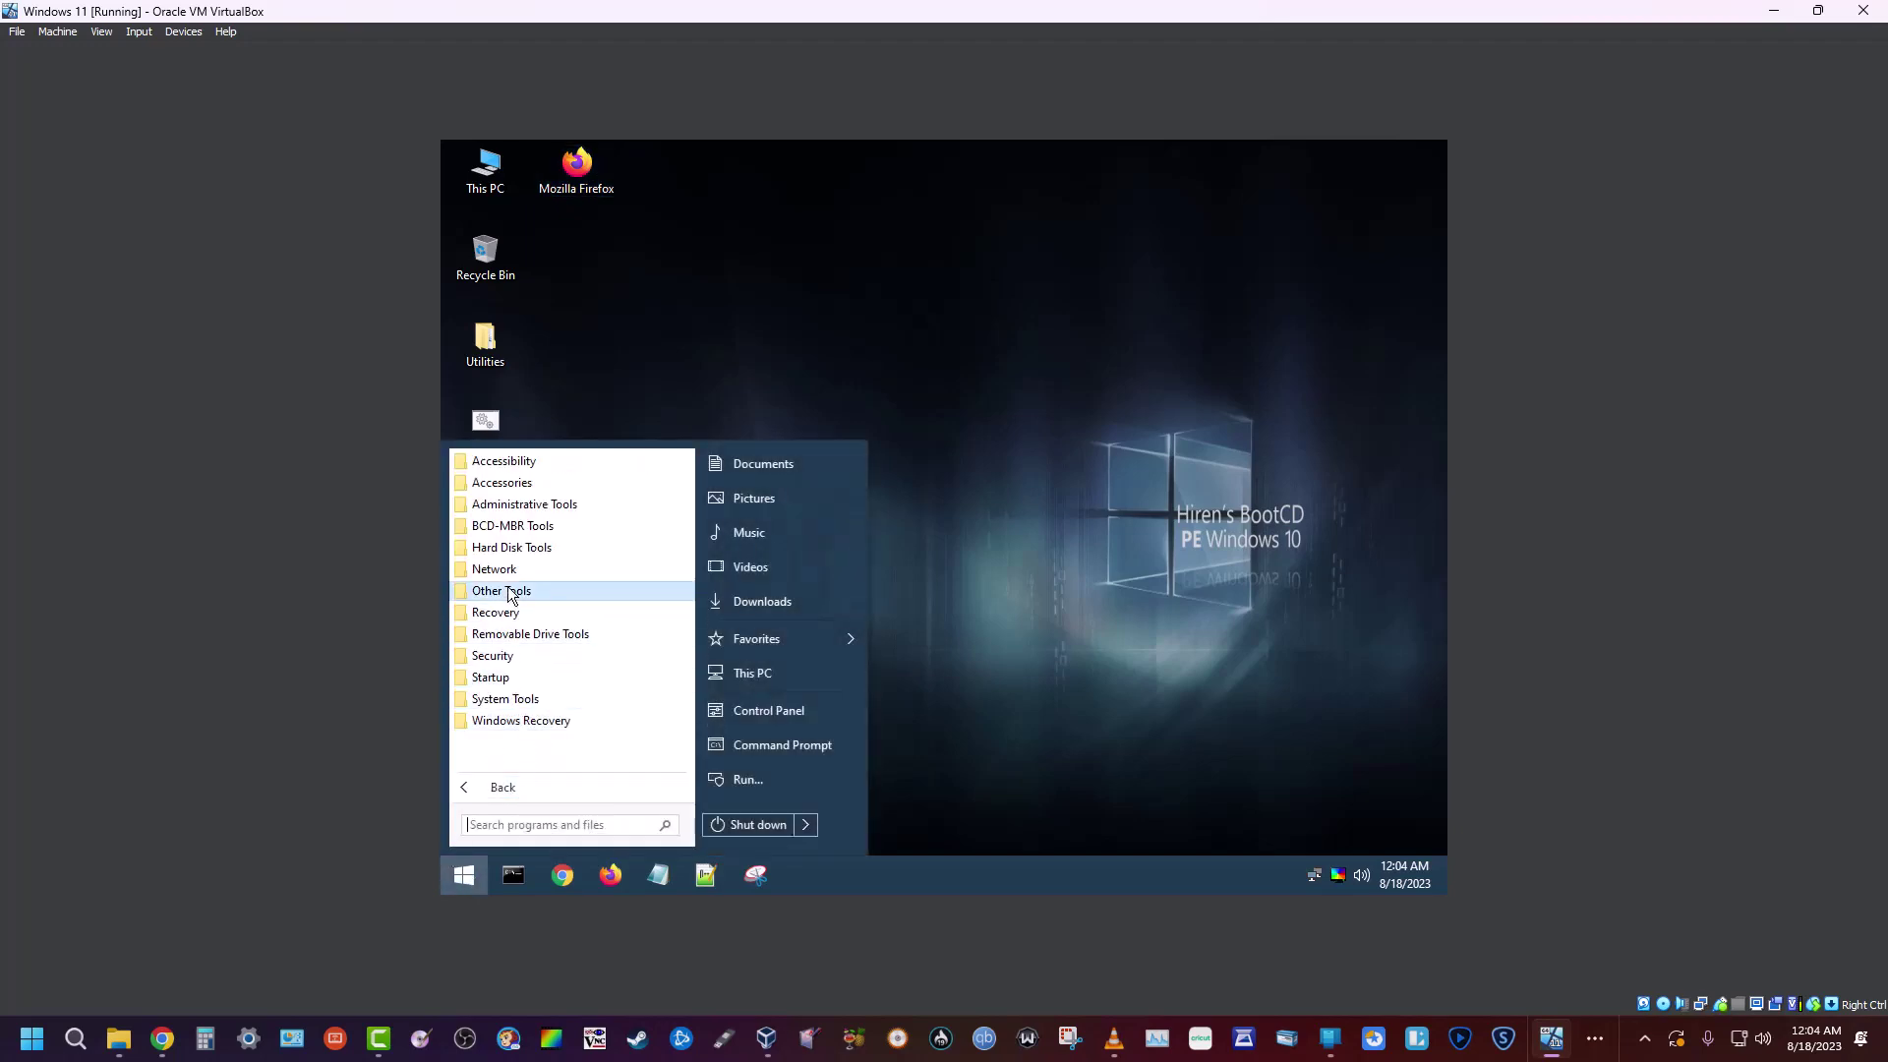
click(489, 548)
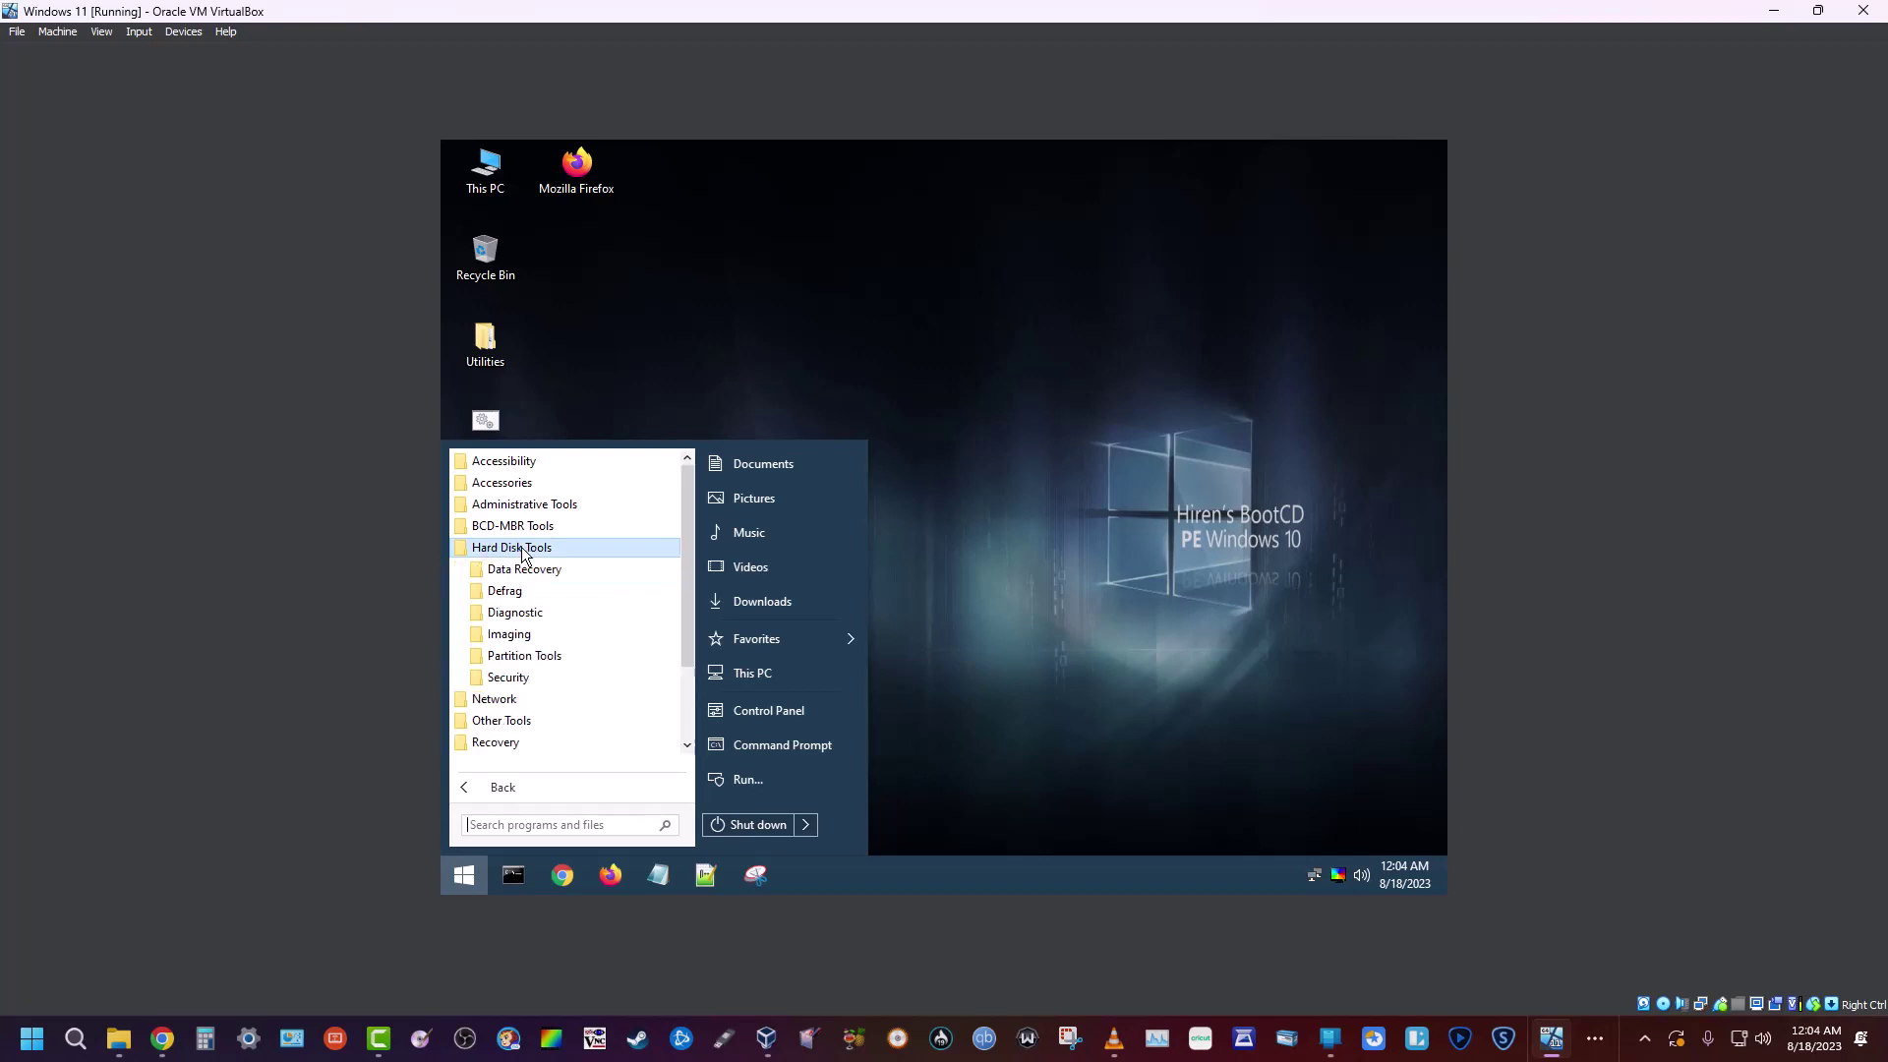
click(512, 636)
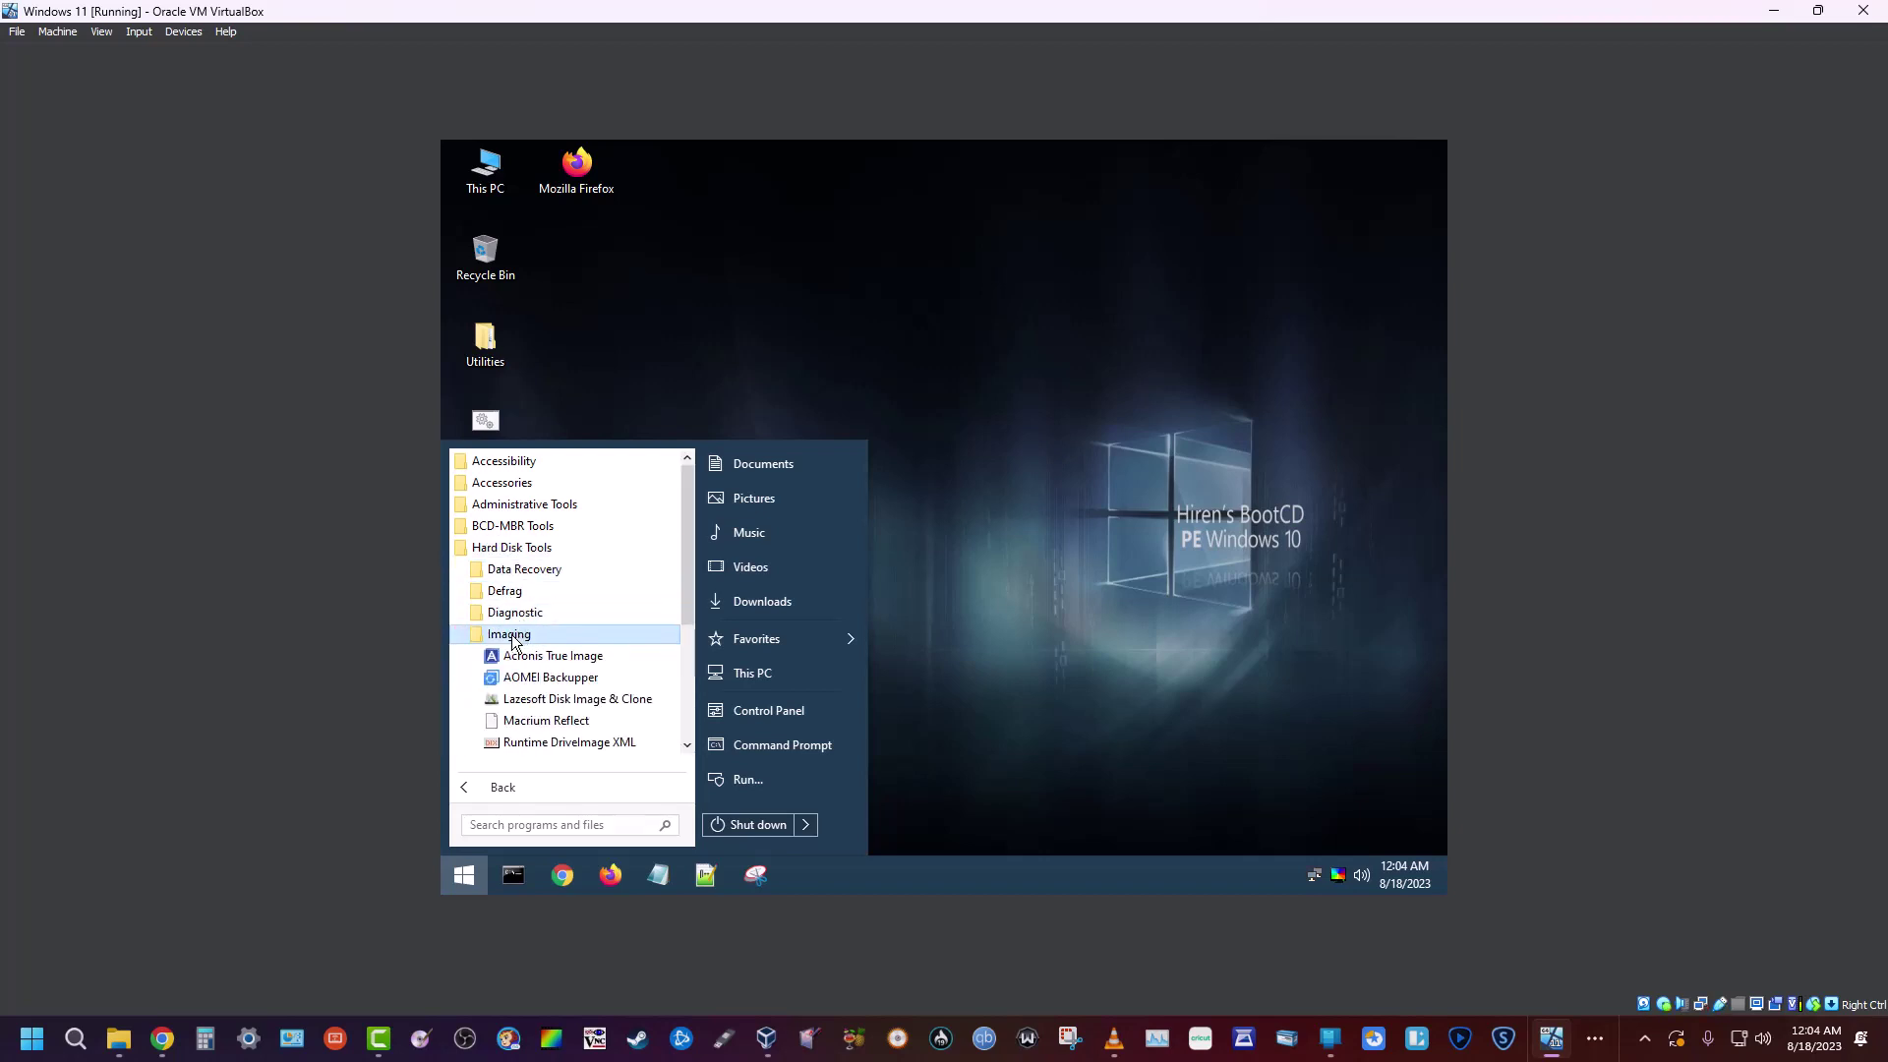
scroll(526, 629, down, 1)
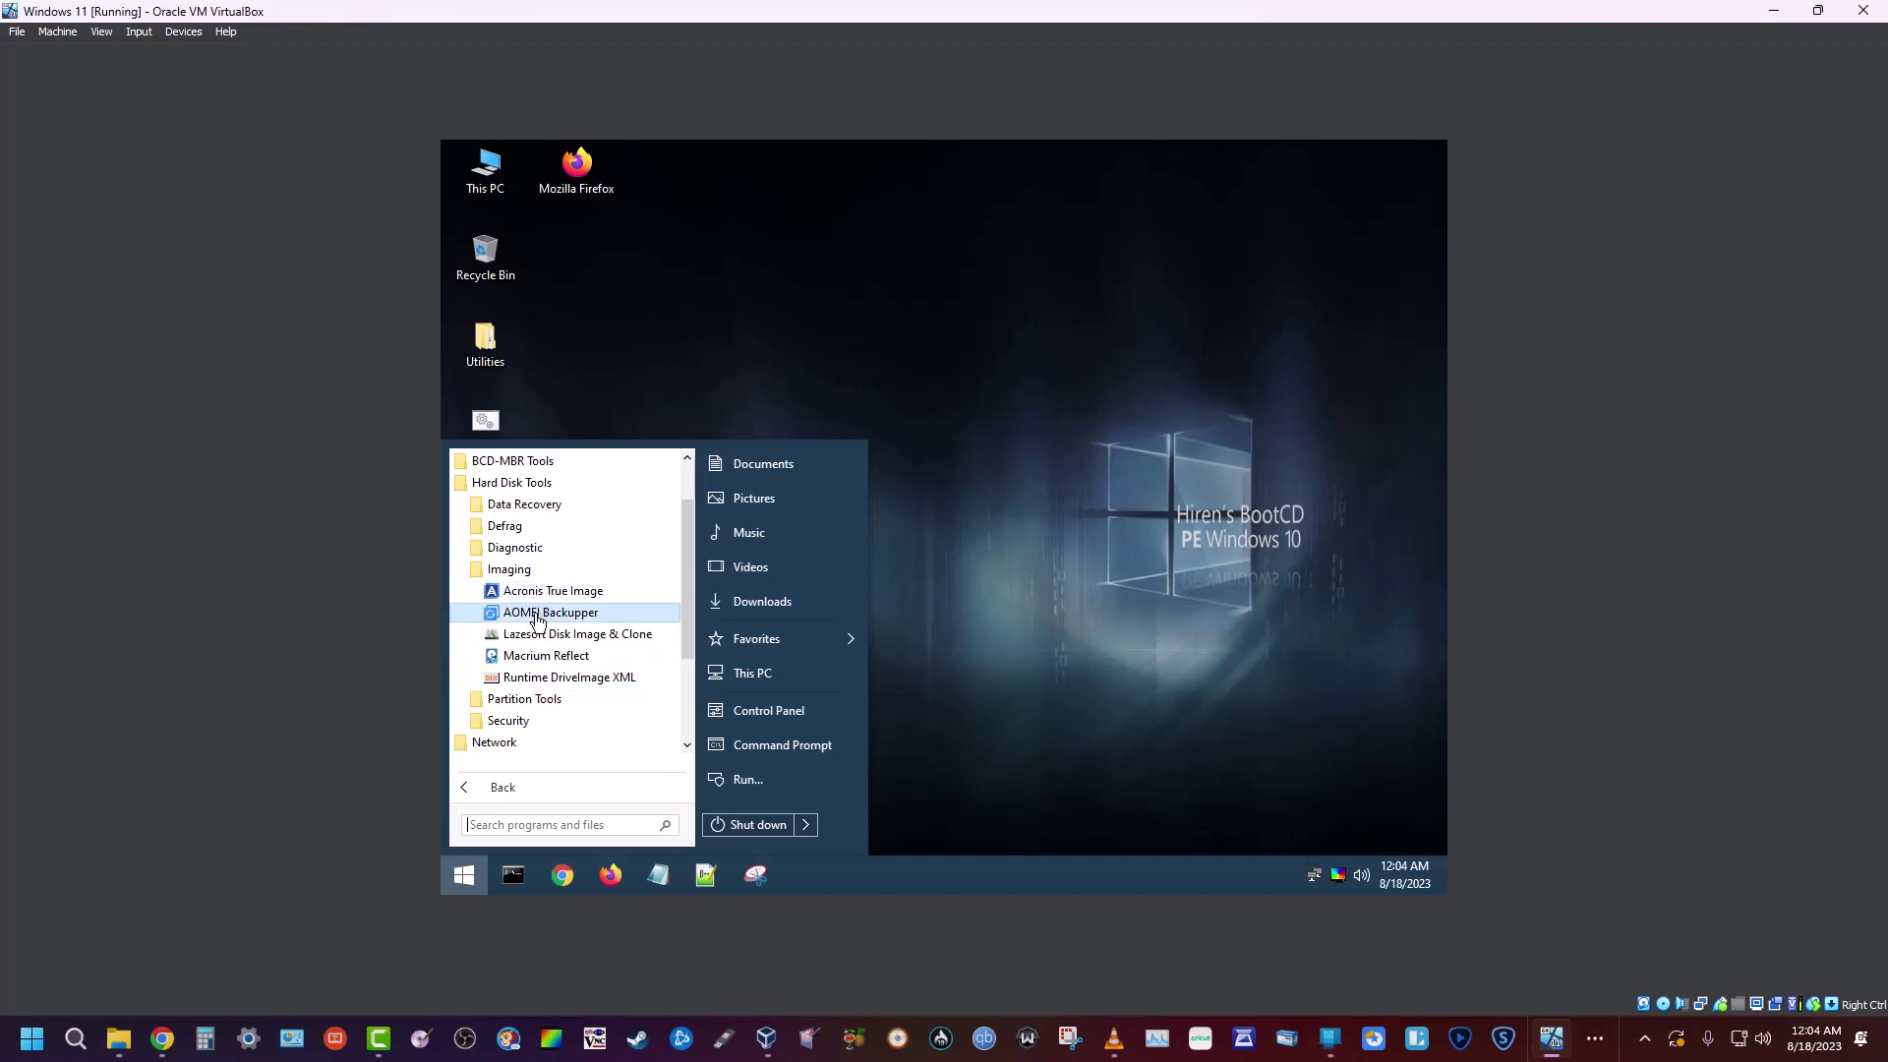
Step: Launch EaseUS Partition Master WinPE Edition from the Partition Tools folder
click(503, 699)
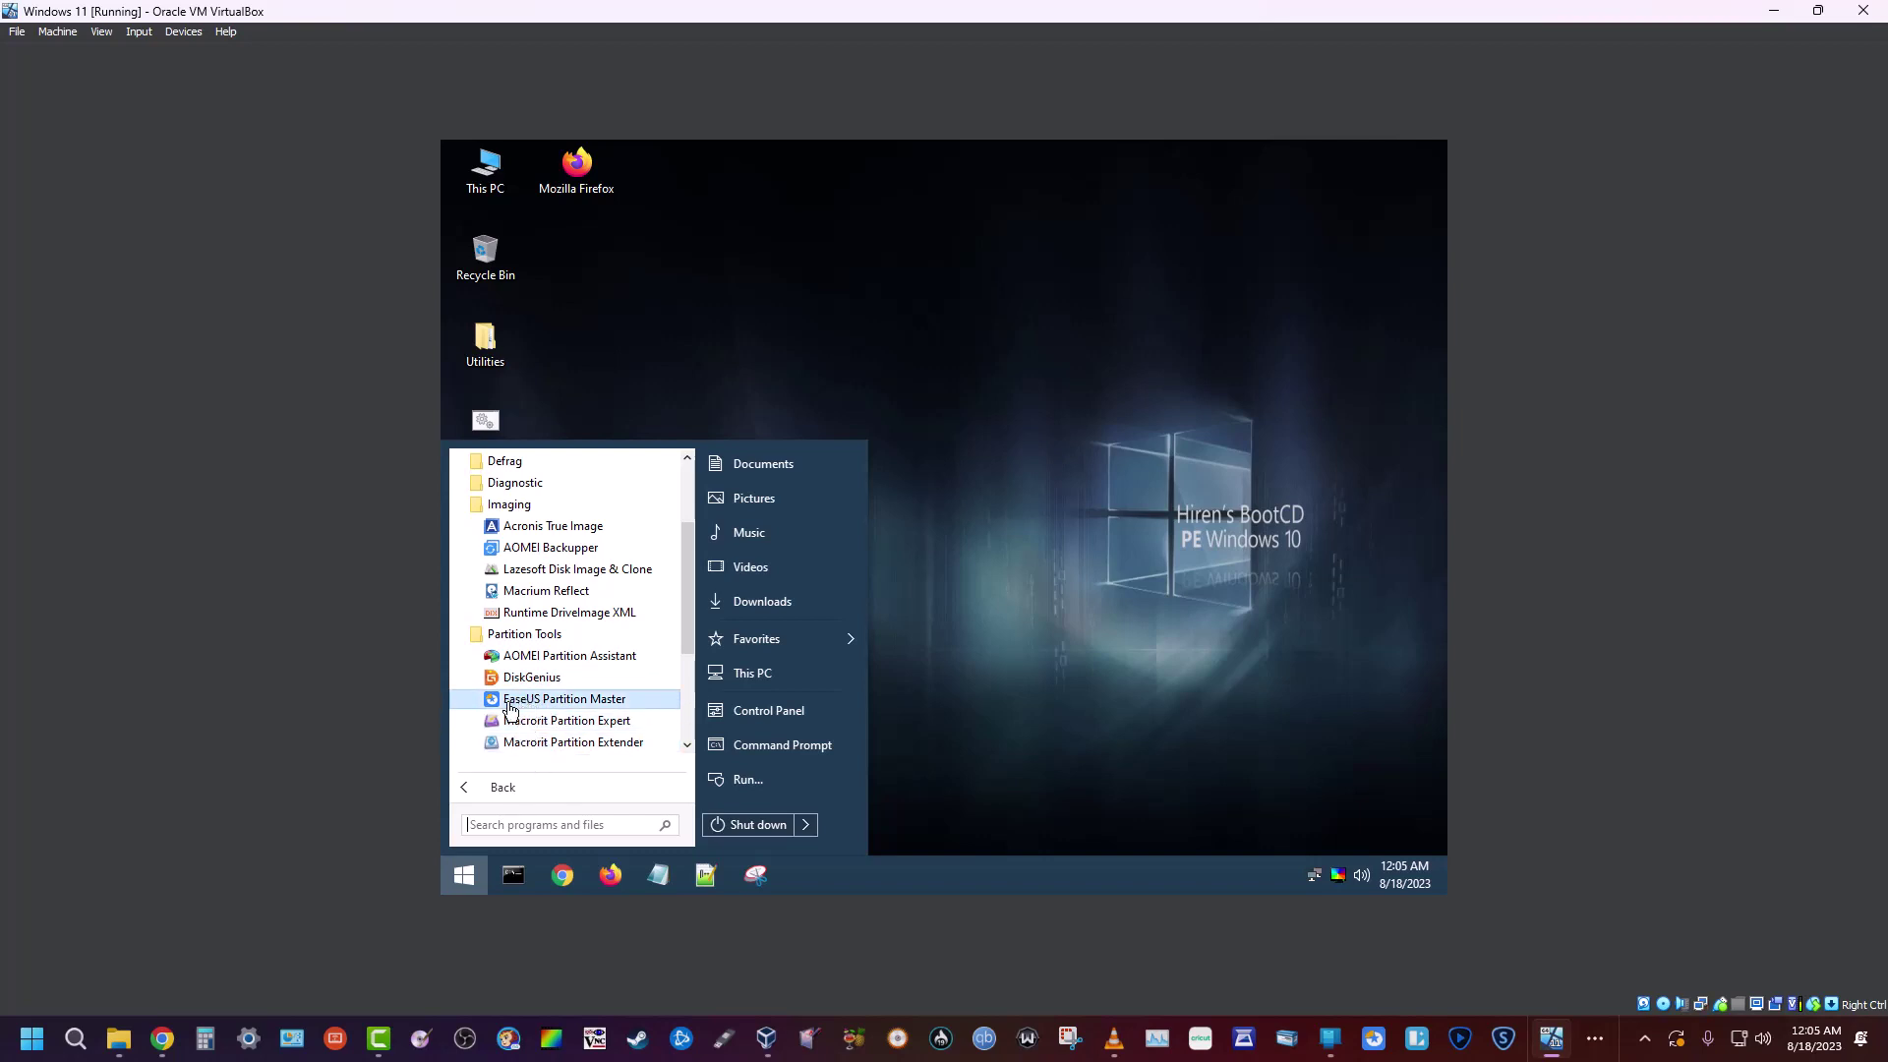
click(531, 699)
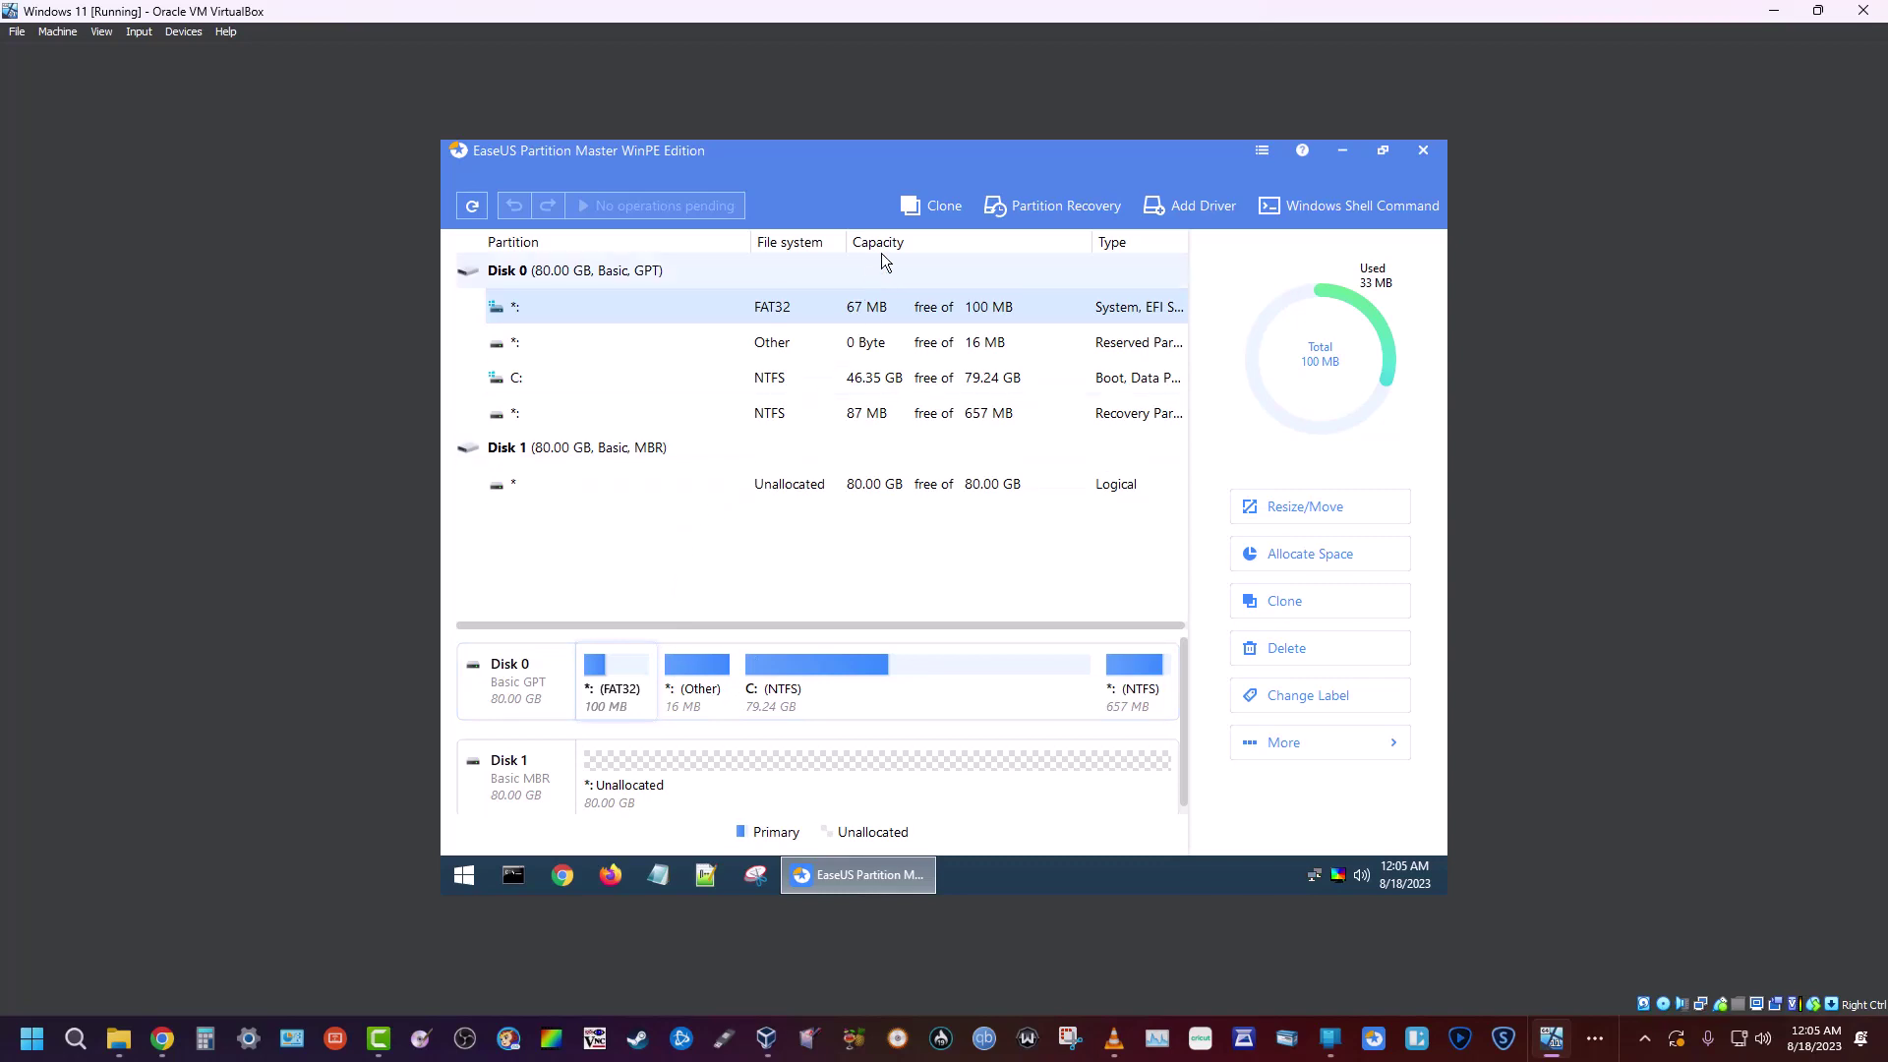
Step: Select the Disk 0 header row (80 GB GPT) in the partition list
click(573, 268)
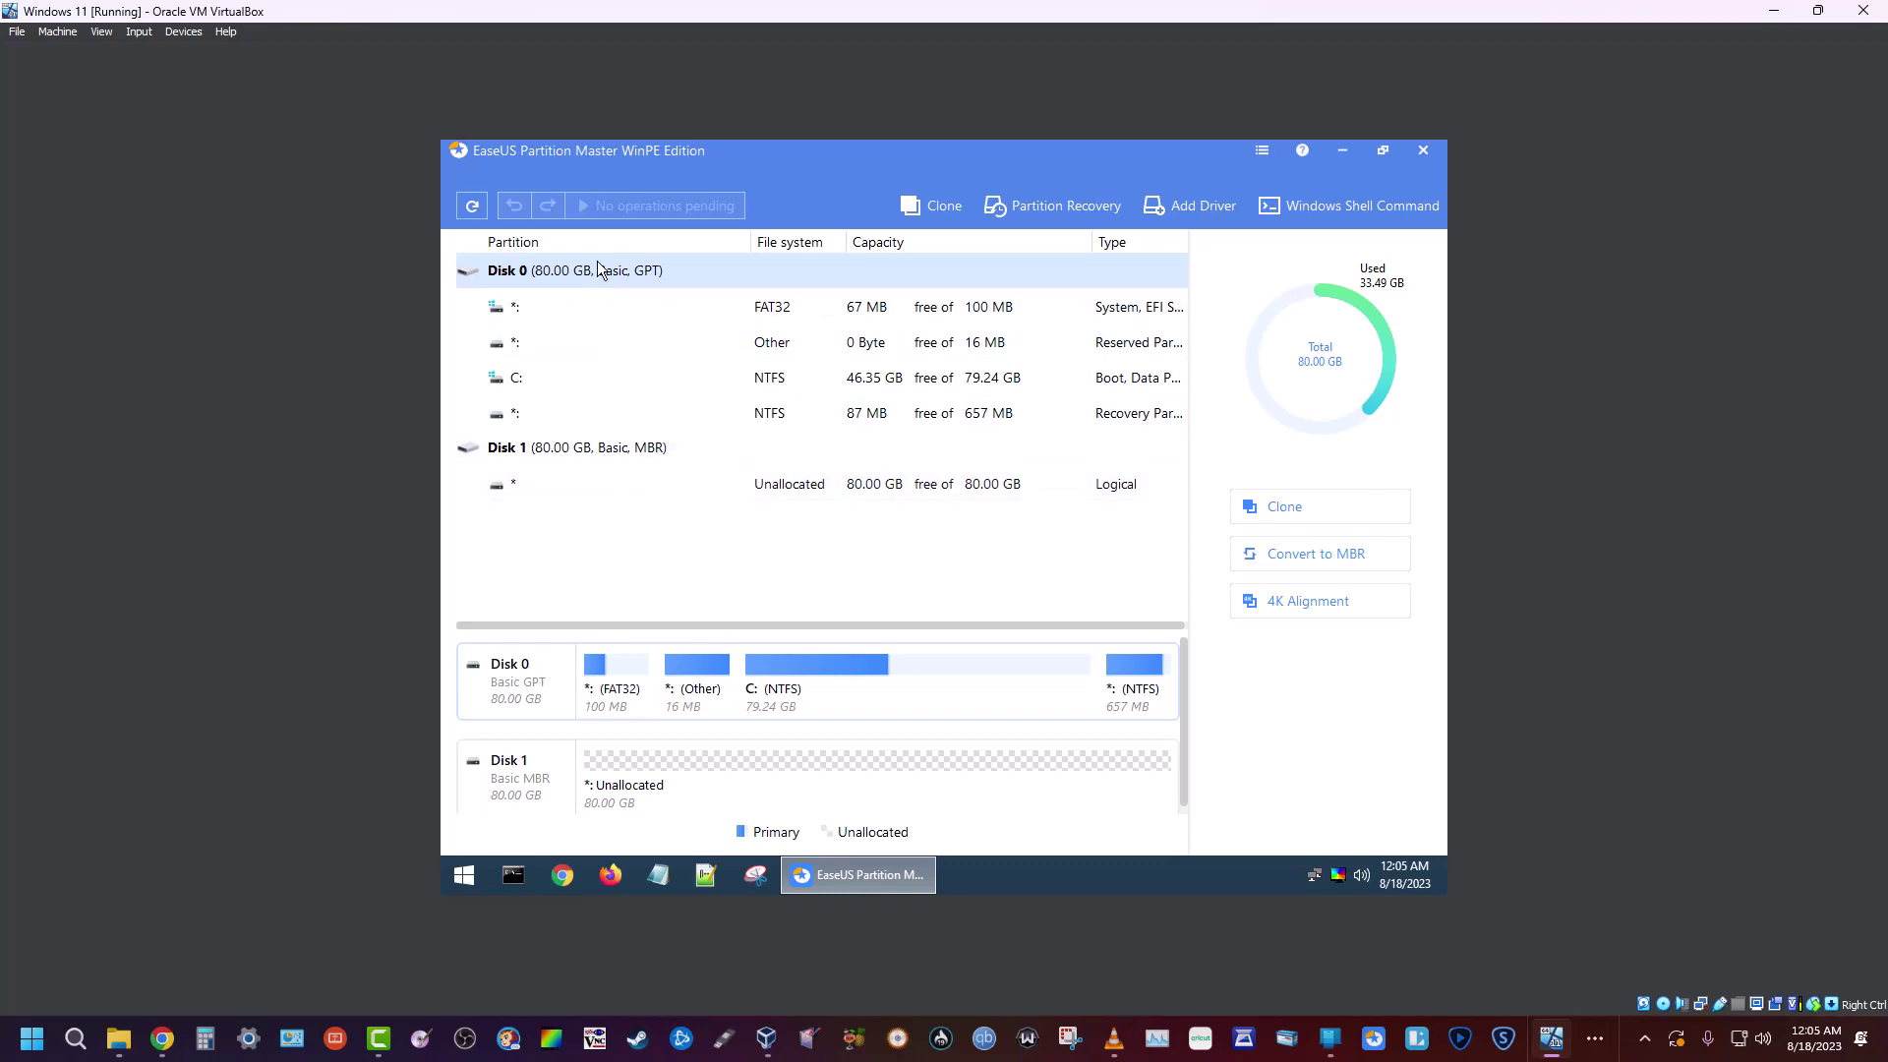
Step: Clone source Disk 0 to target Disk 1 using Autofit the disk and proceed
click(937, 209)
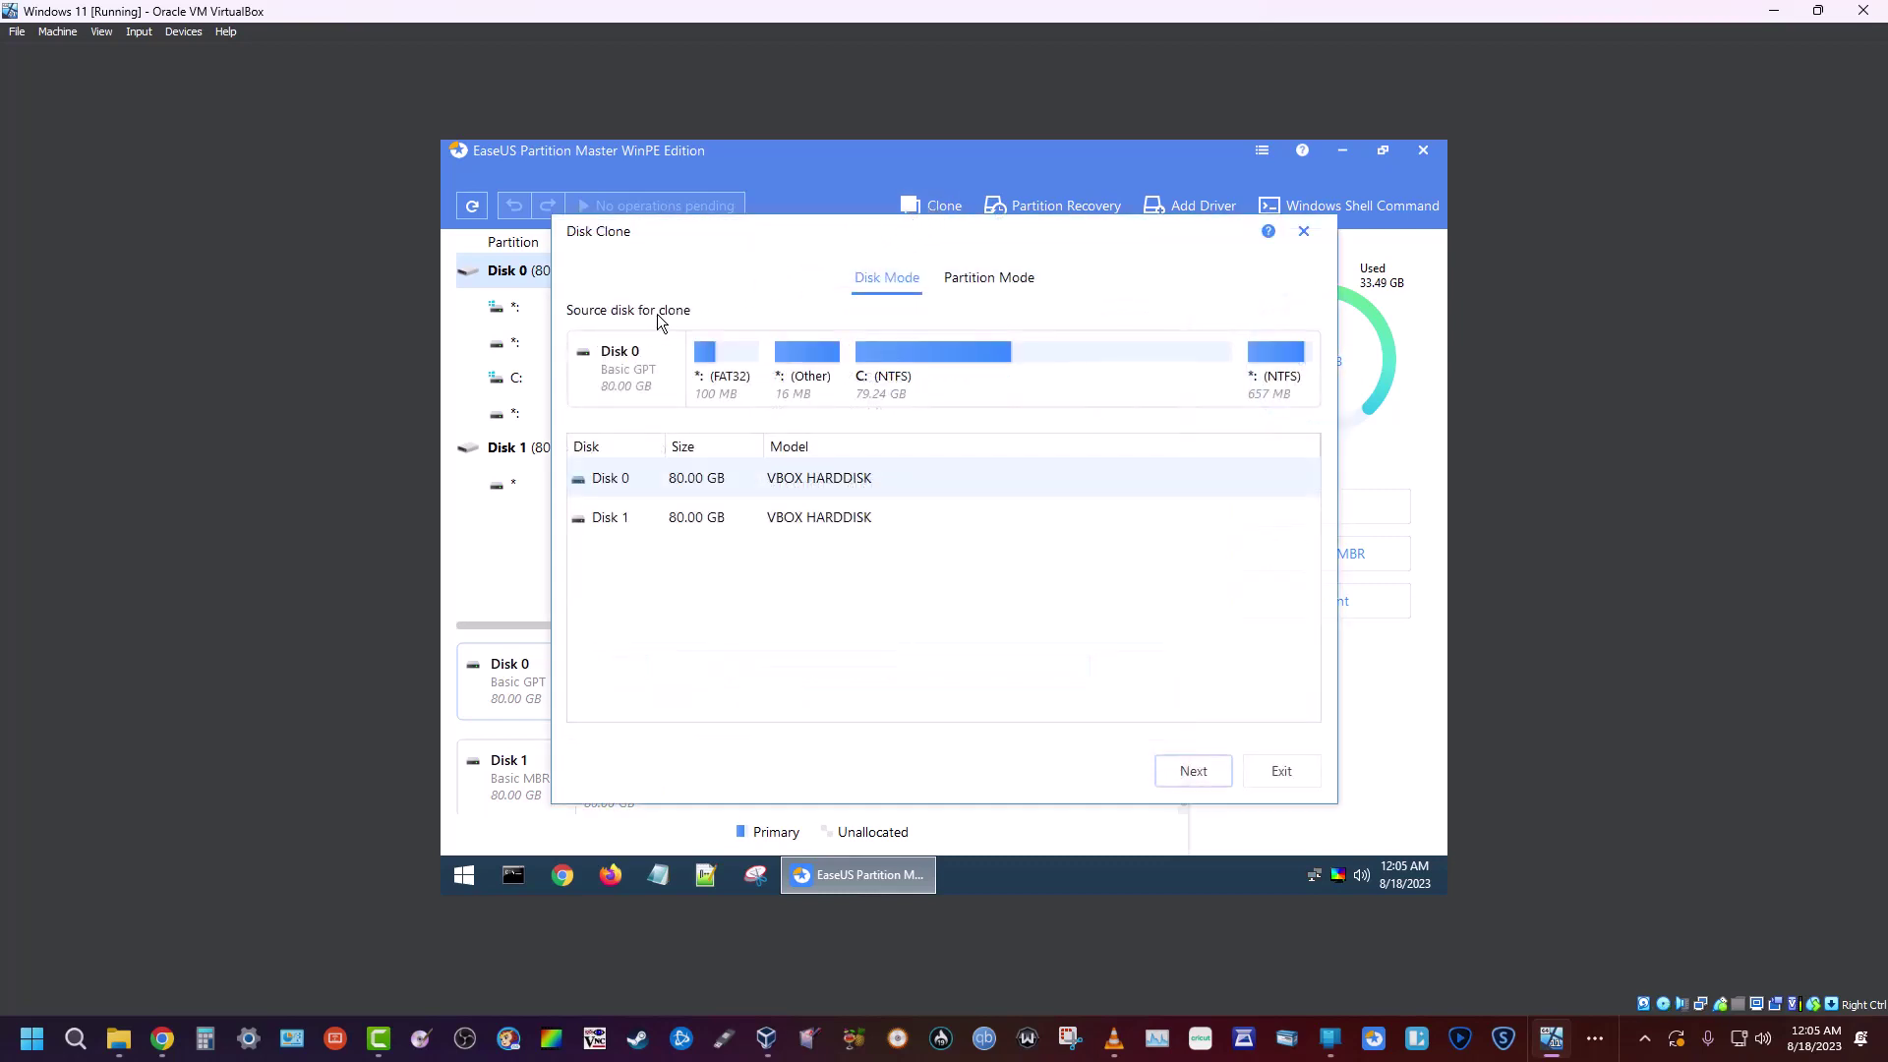
click(624, 354)
click(1190, 771)
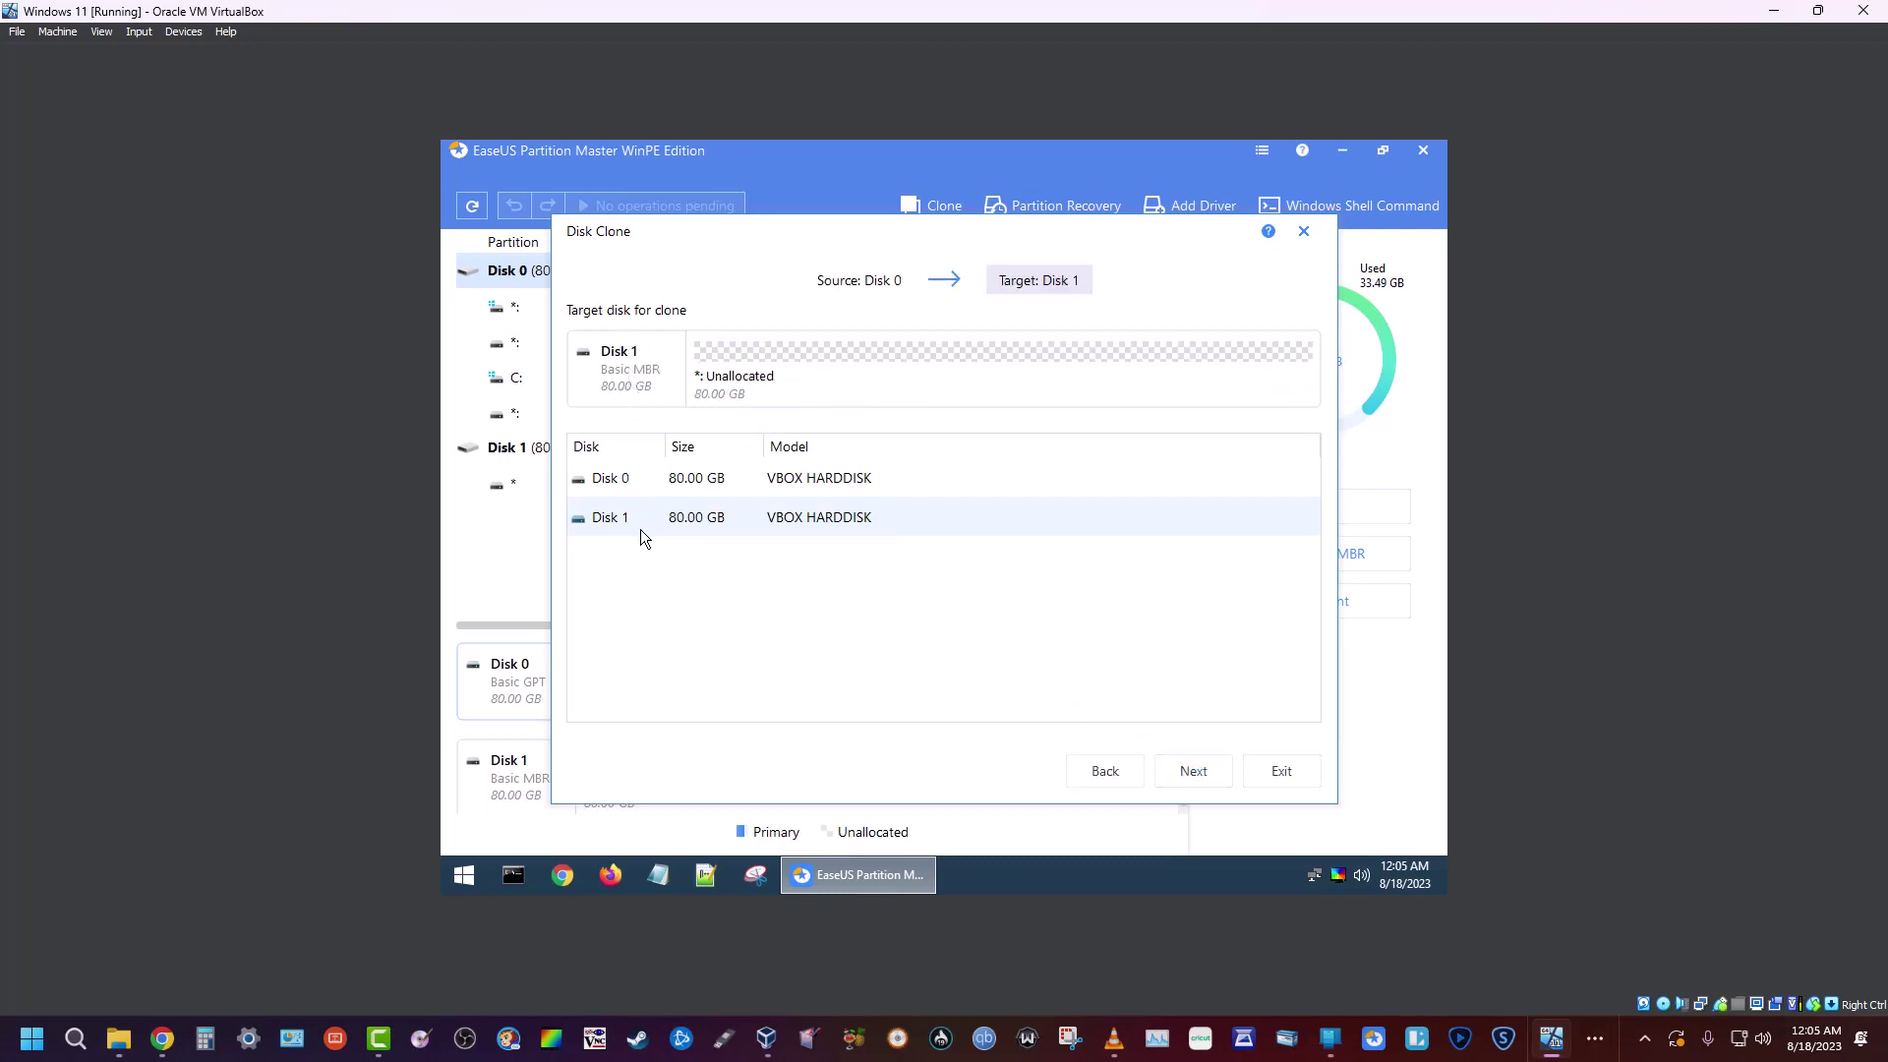
click(1189, 770)
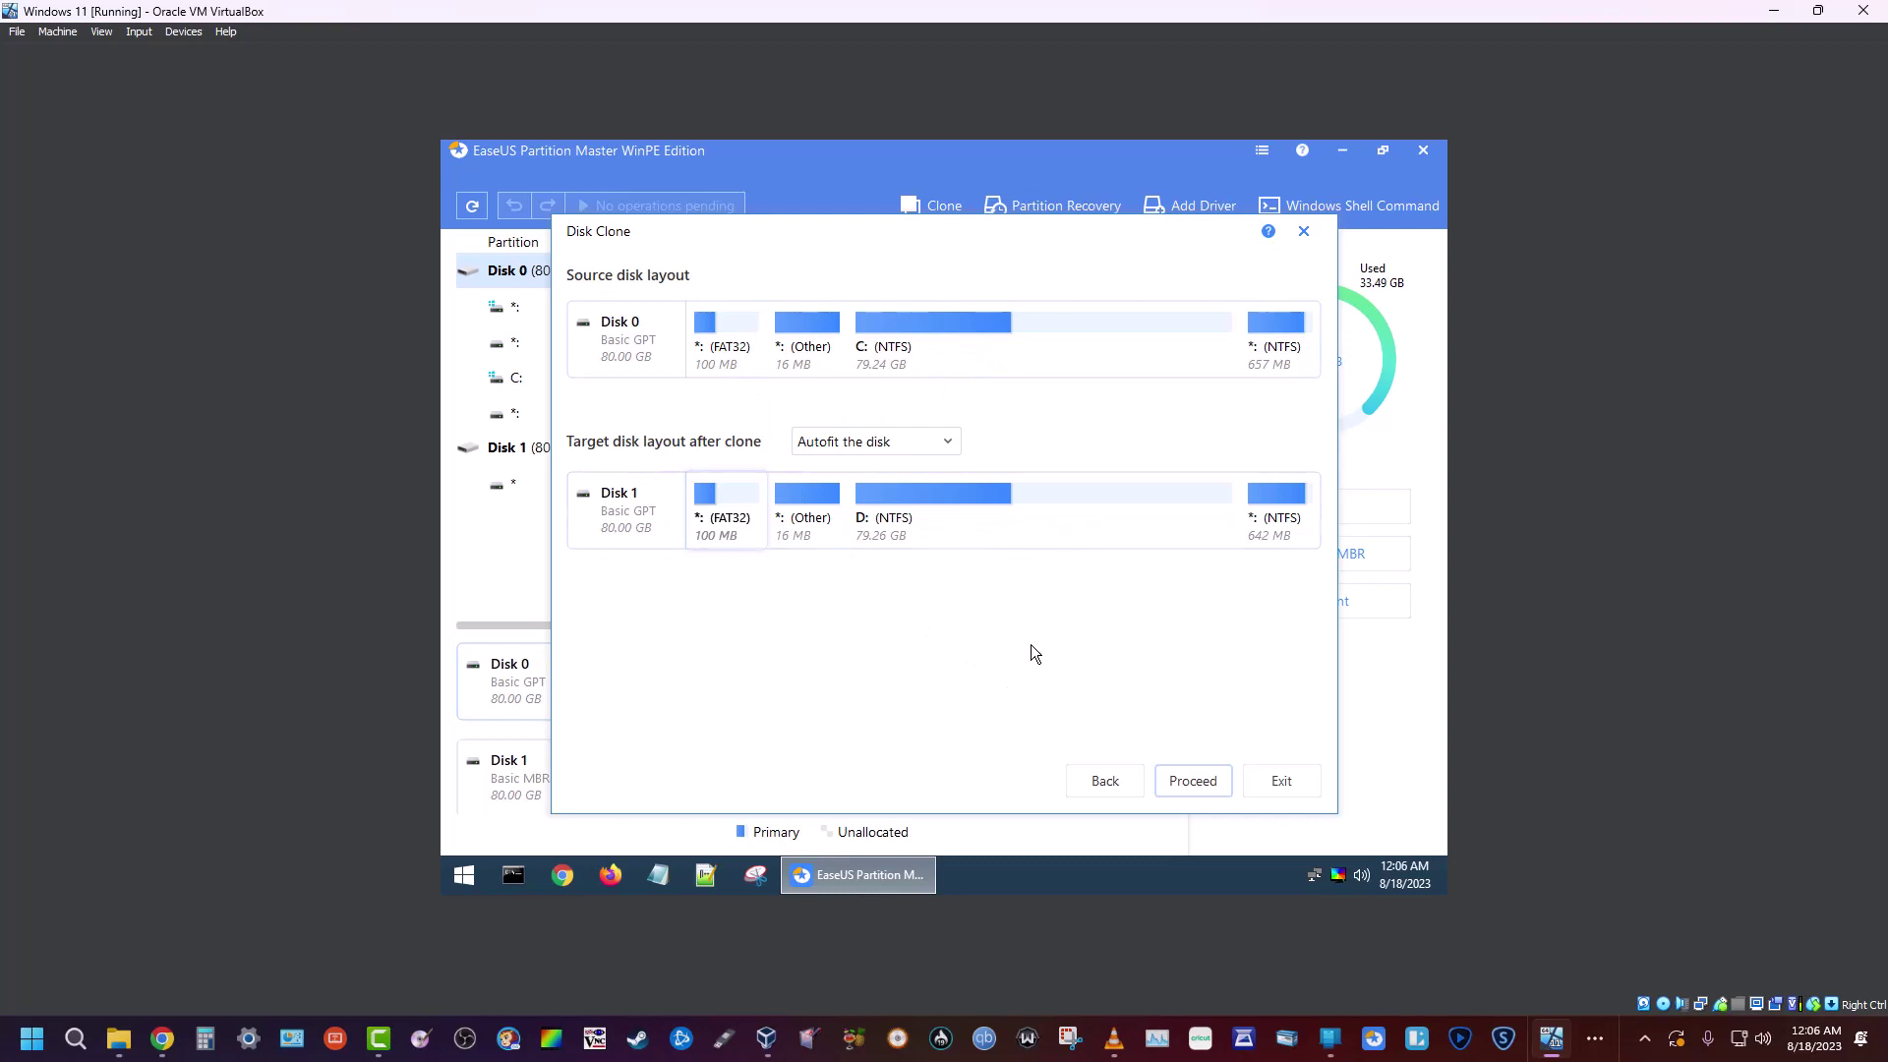
click(1189, 780)
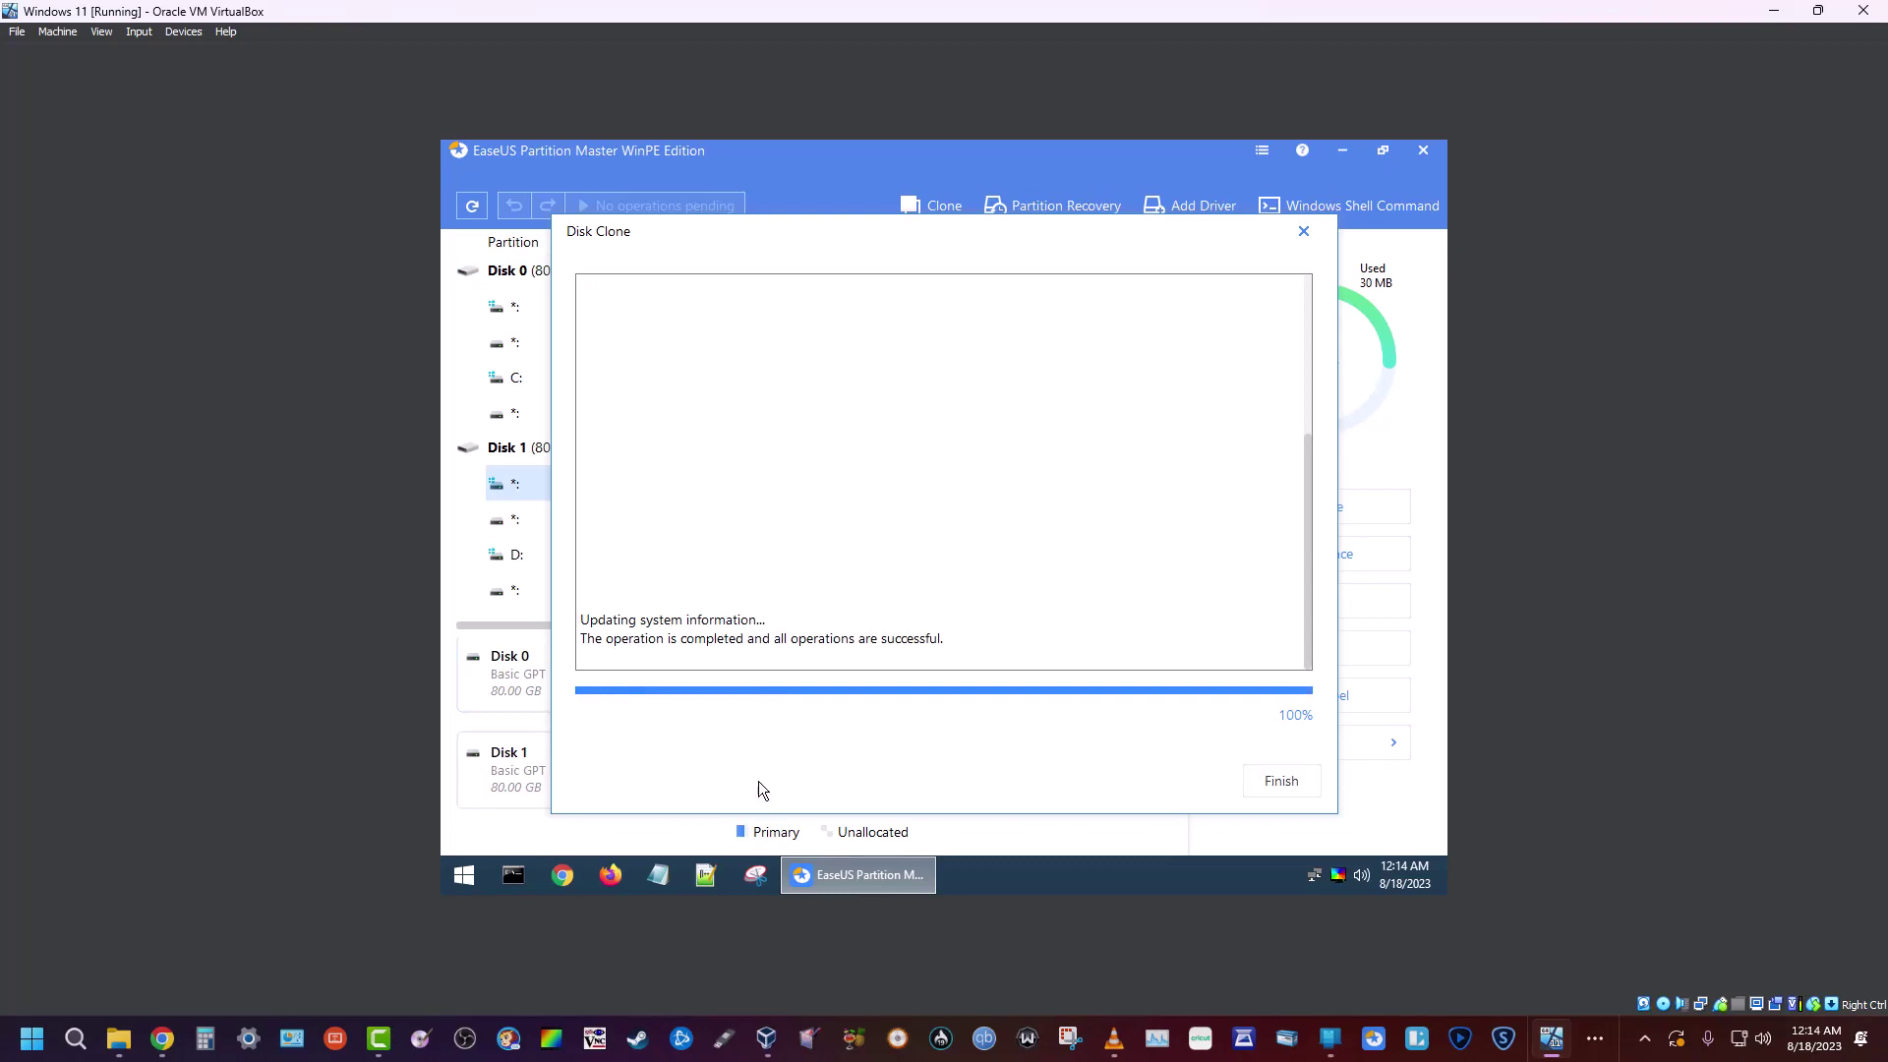
Step: Finish the clone job and check Disk 1's 79.26 GB D: partition details
click(1277, 785)
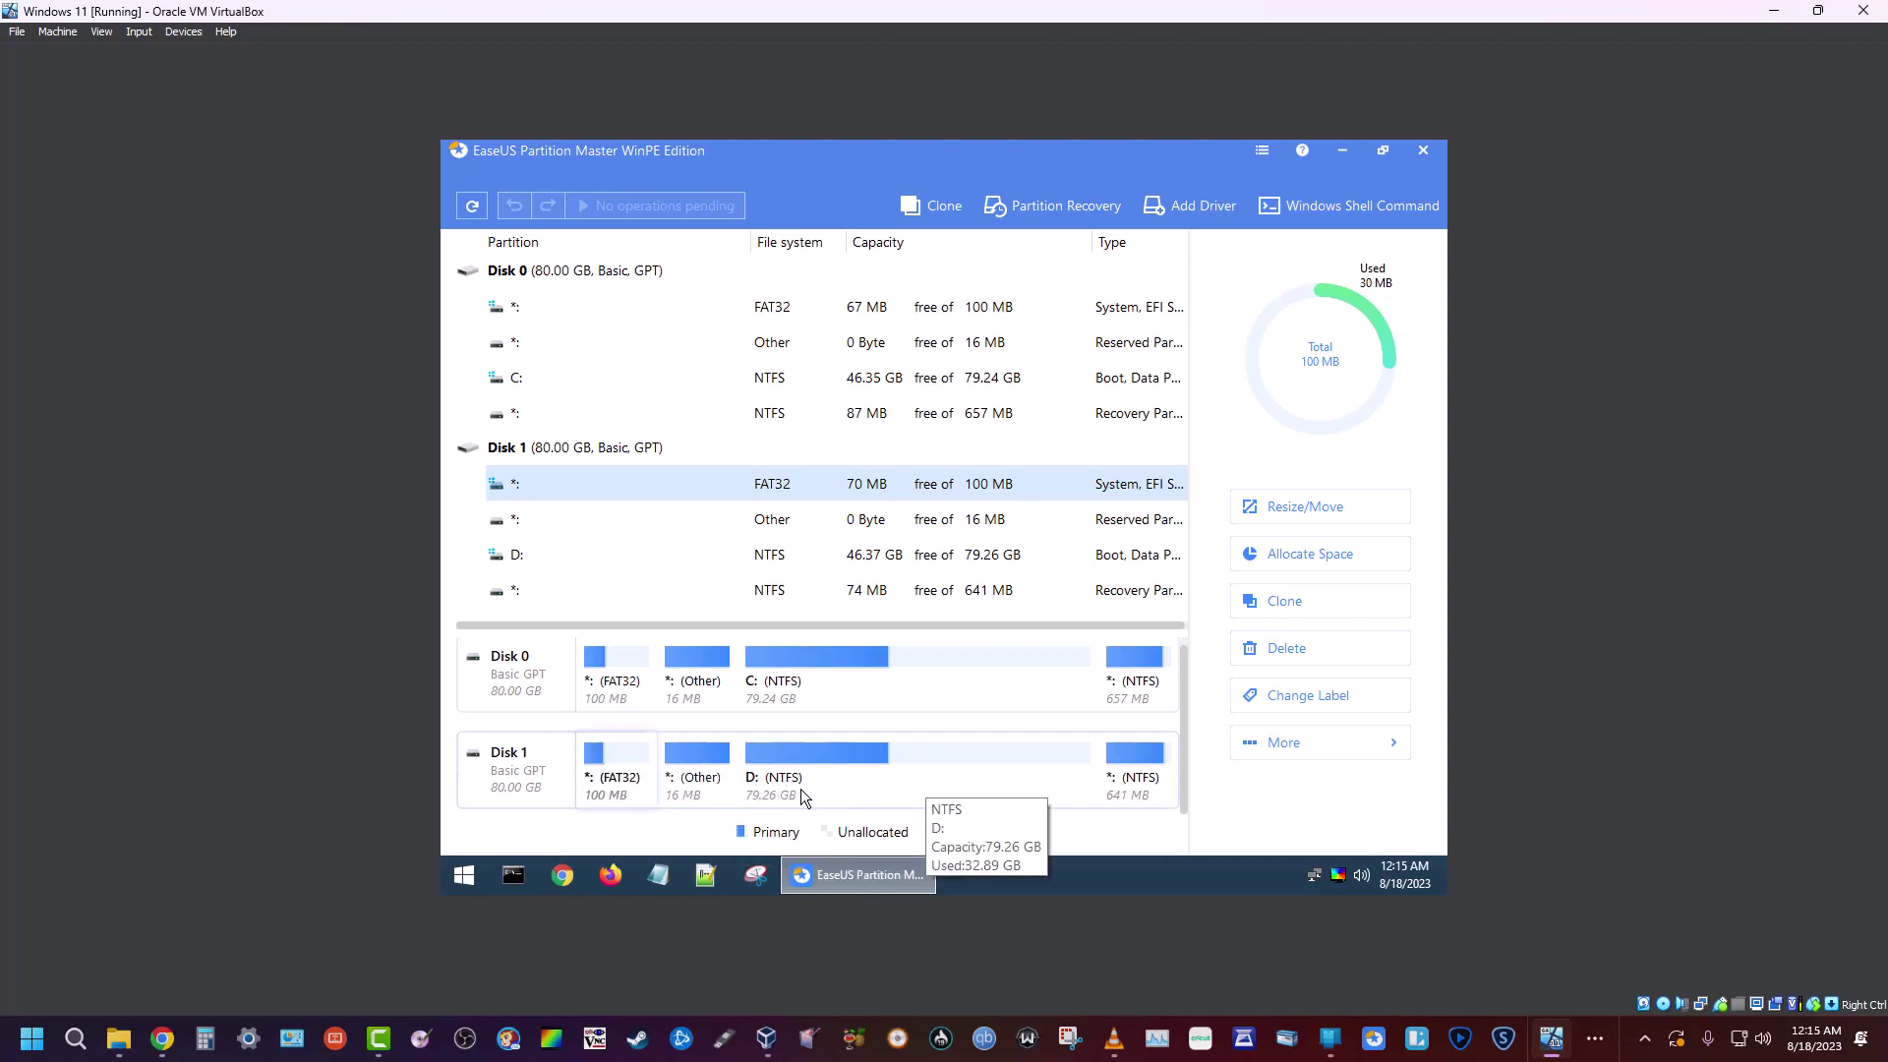
mouse_move(828, 795)
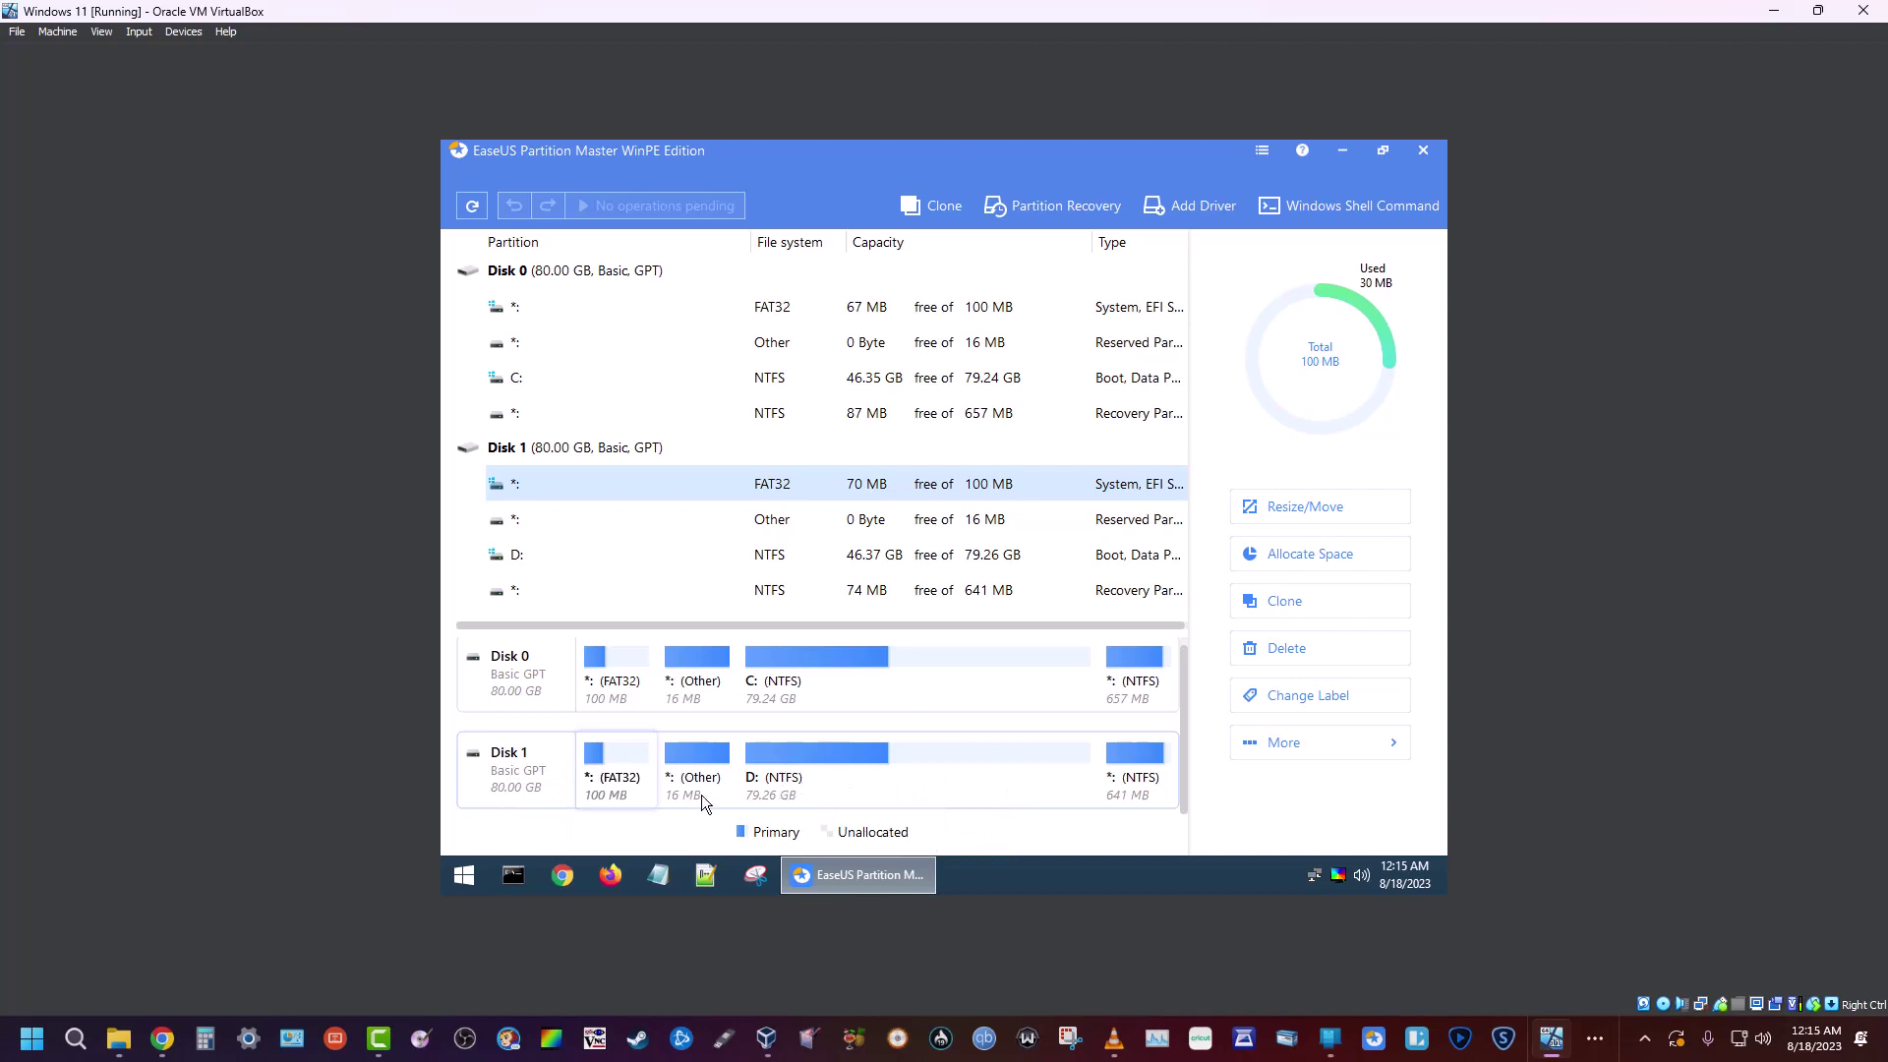
Step: Close EaseUS, launch Acronis True Image 2021 and view Tools & Utilities with Clone Disk
click(1423, 149)
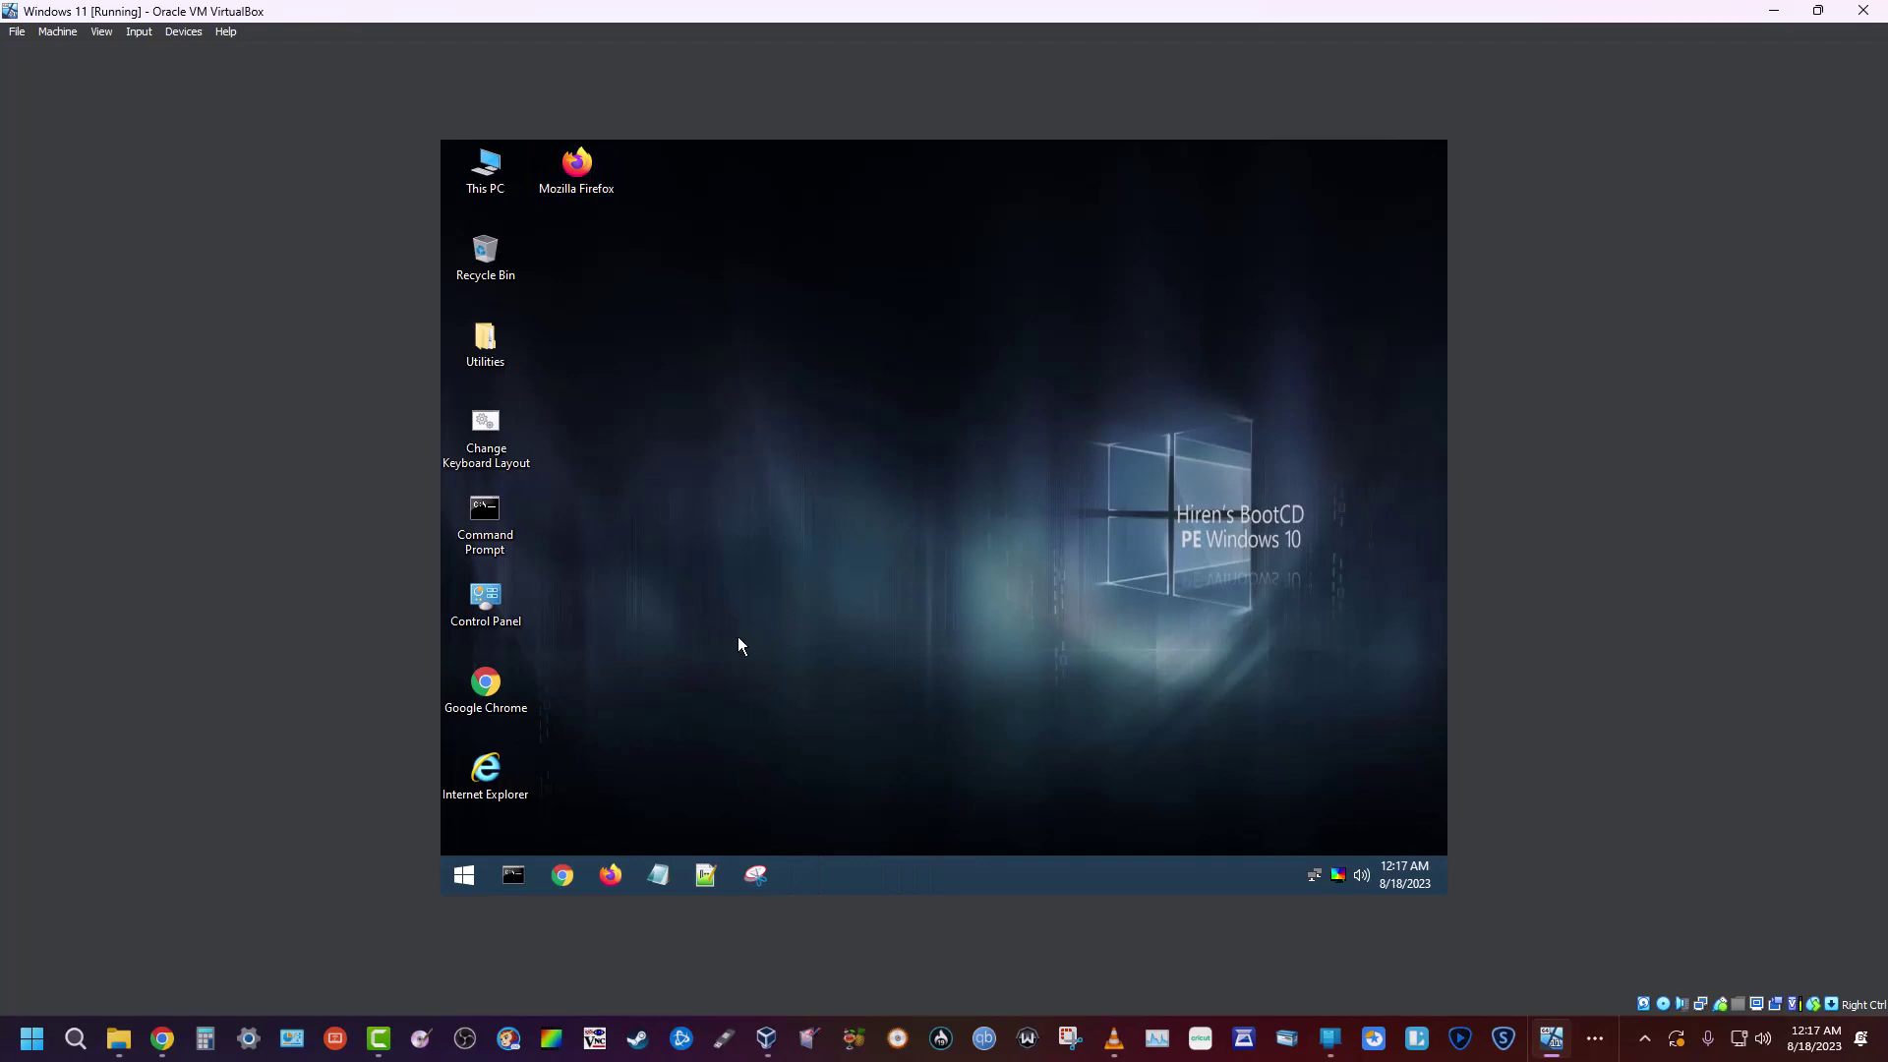
click(462, 875)
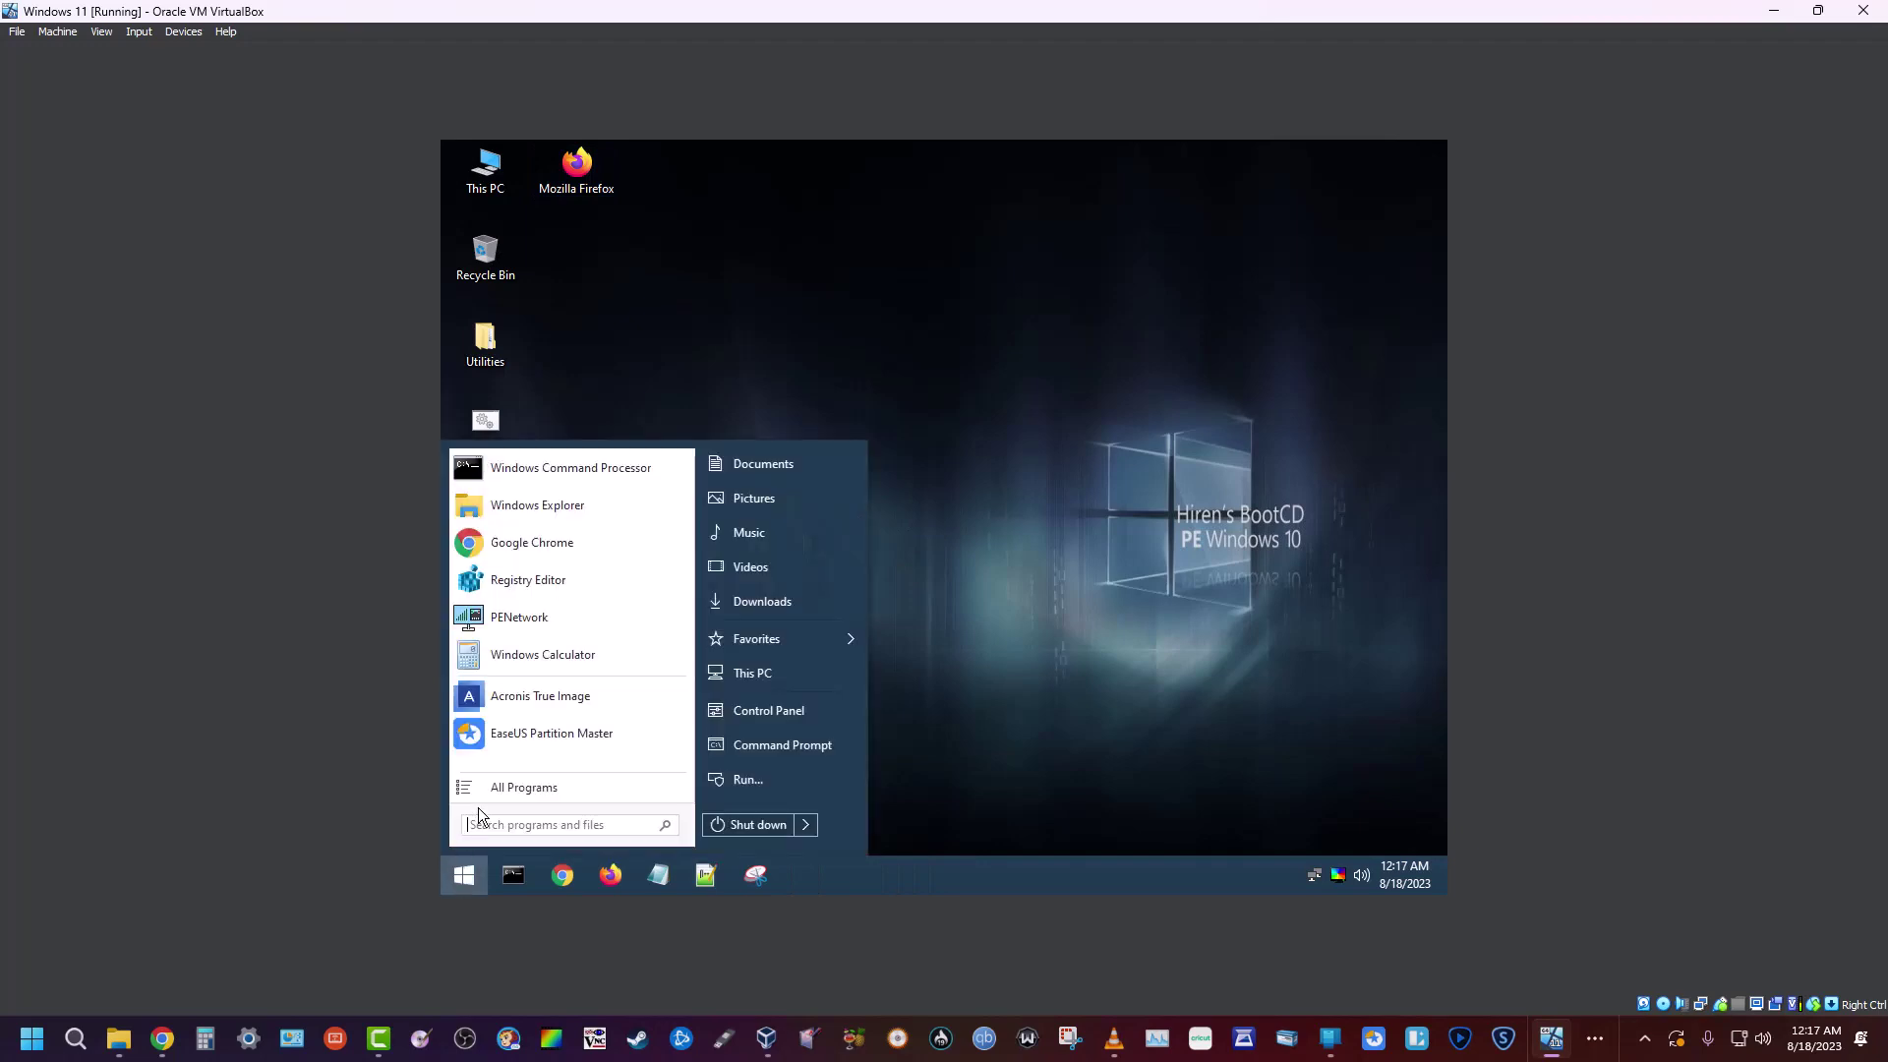
click(541, 700)
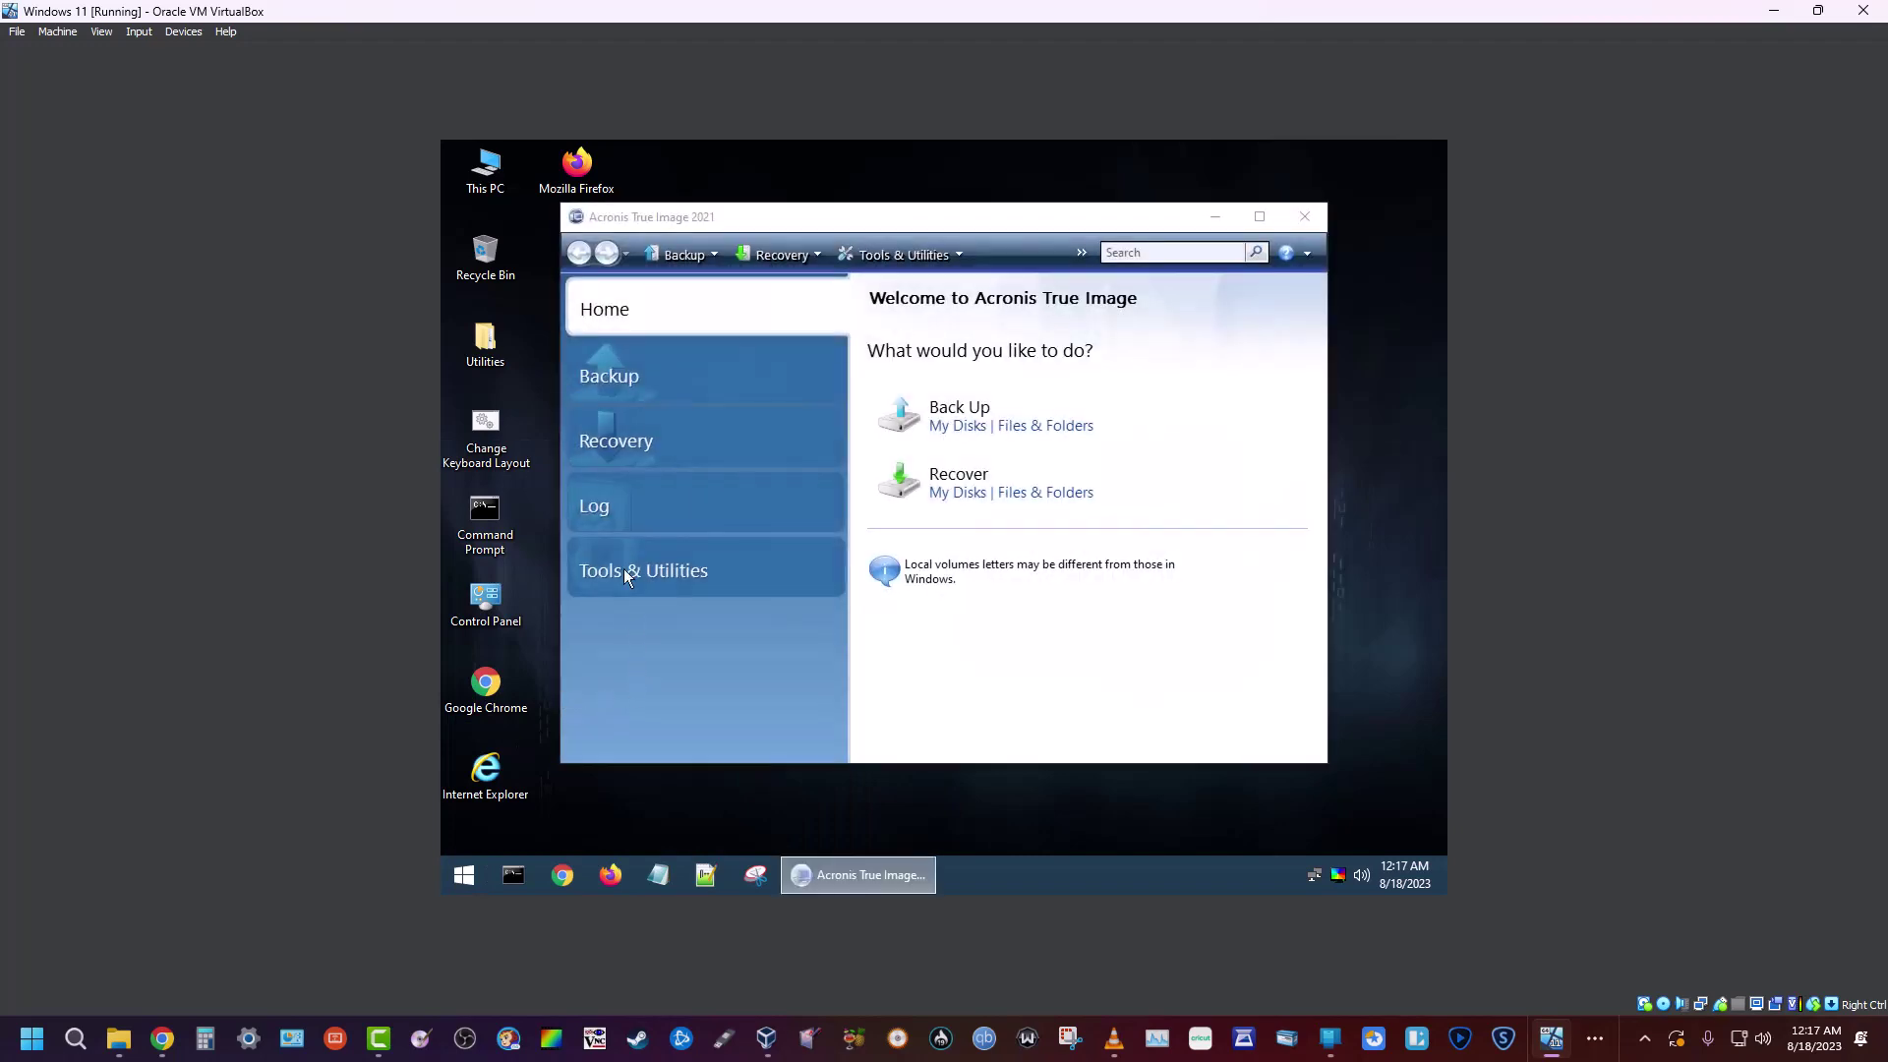
click(634, 578)
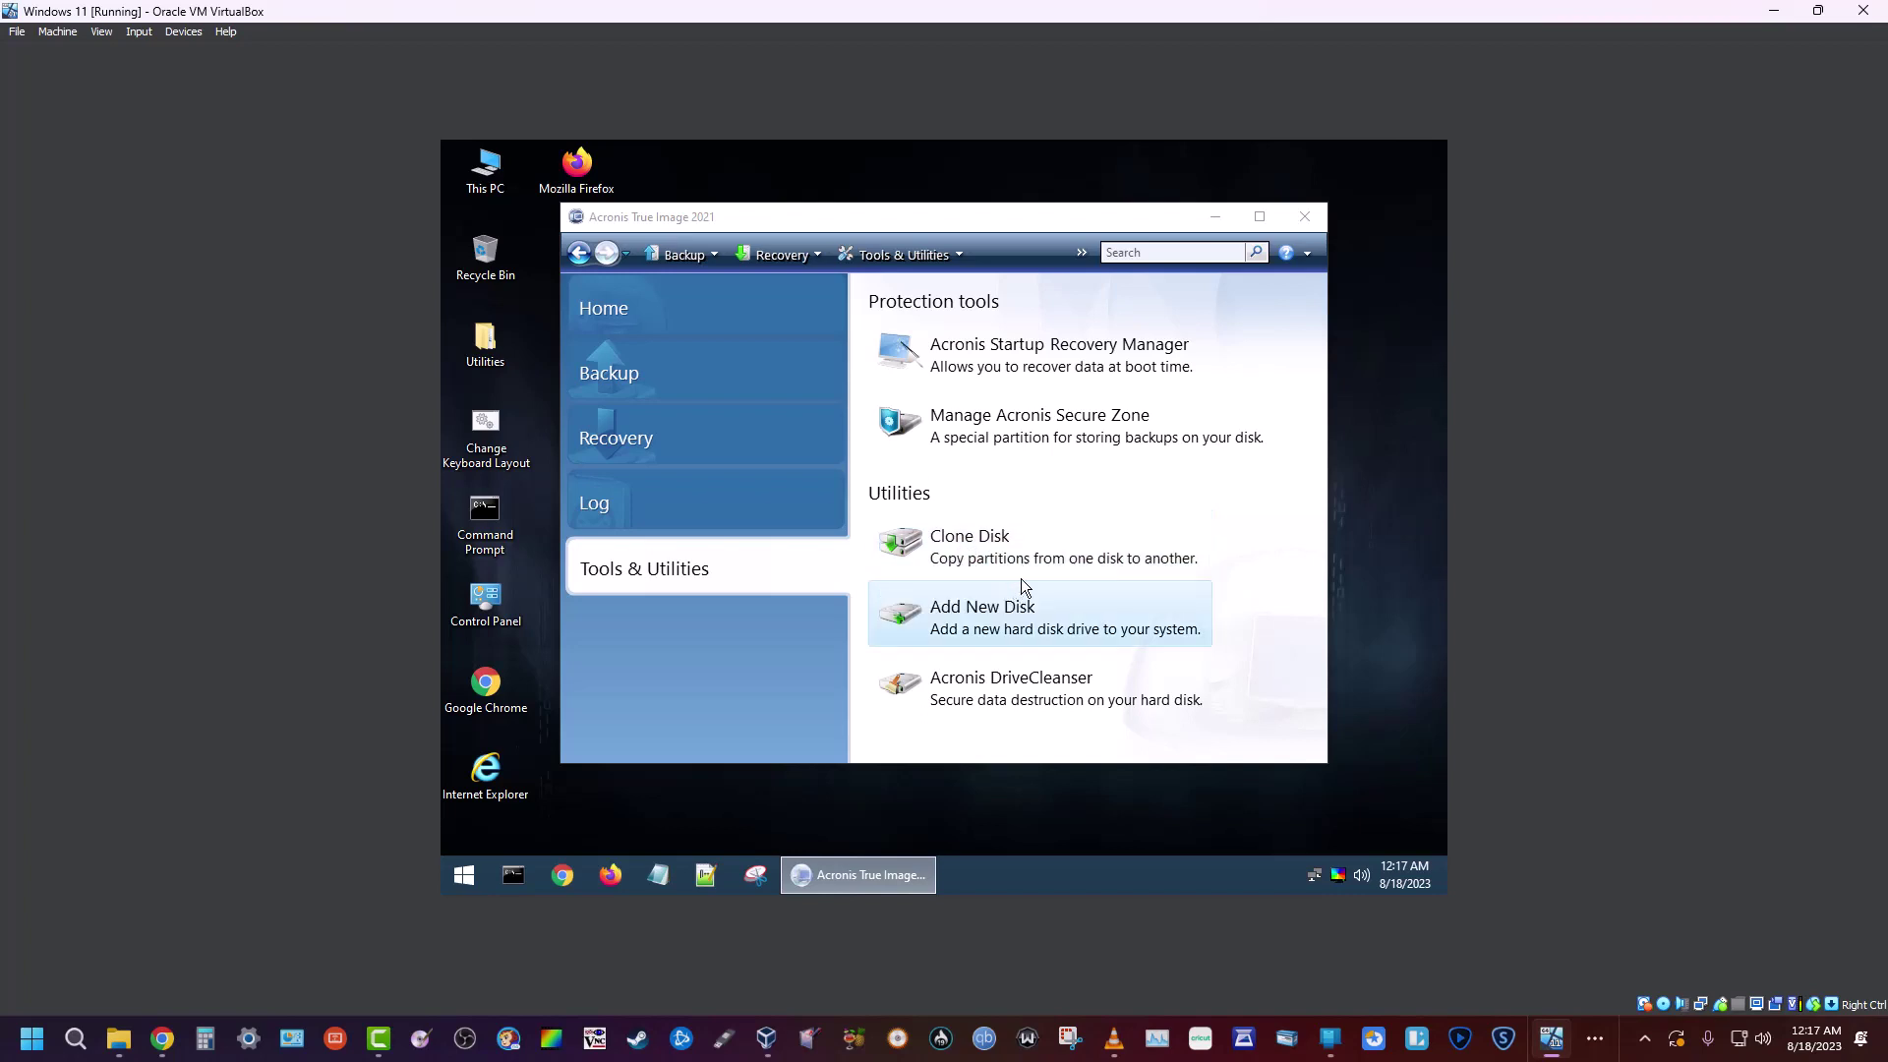
Step: Close Acronis and start AOMEI Backupper from Hard Disk Tools > Imaging
click(1302, 226)
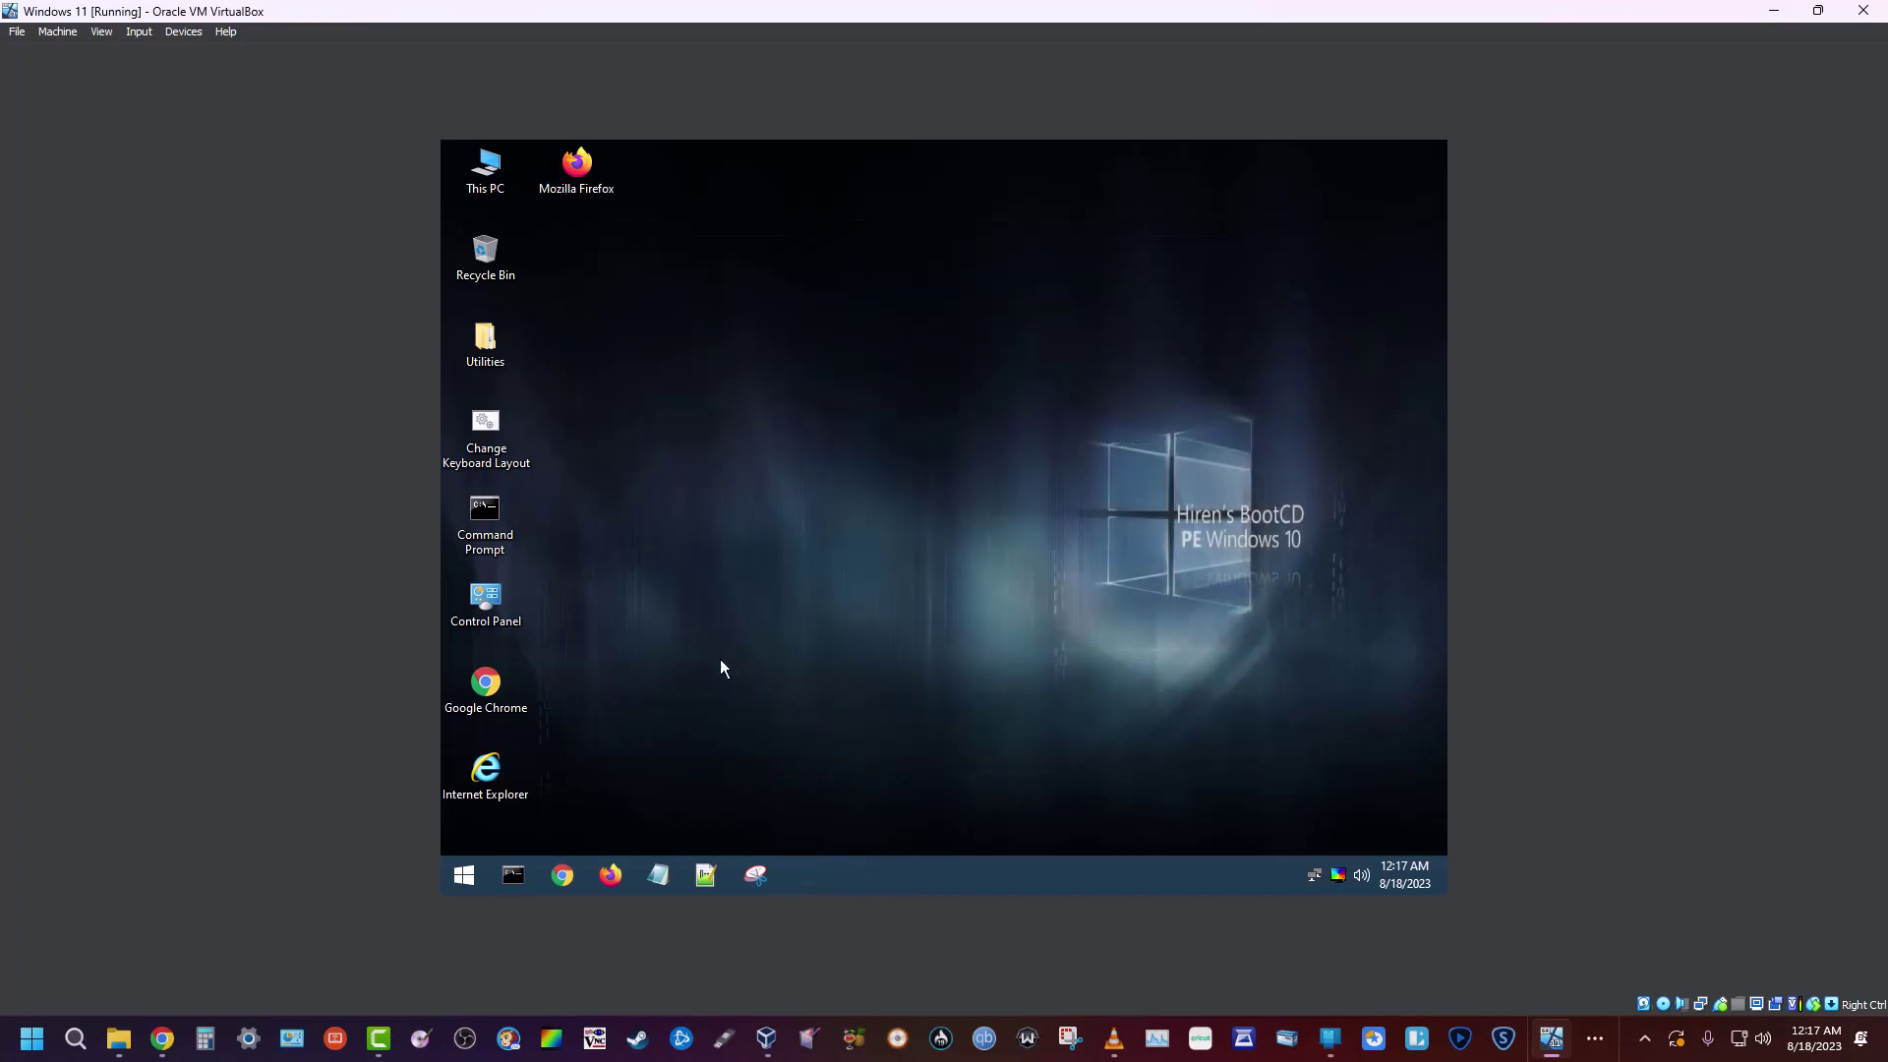
click(465, 877)
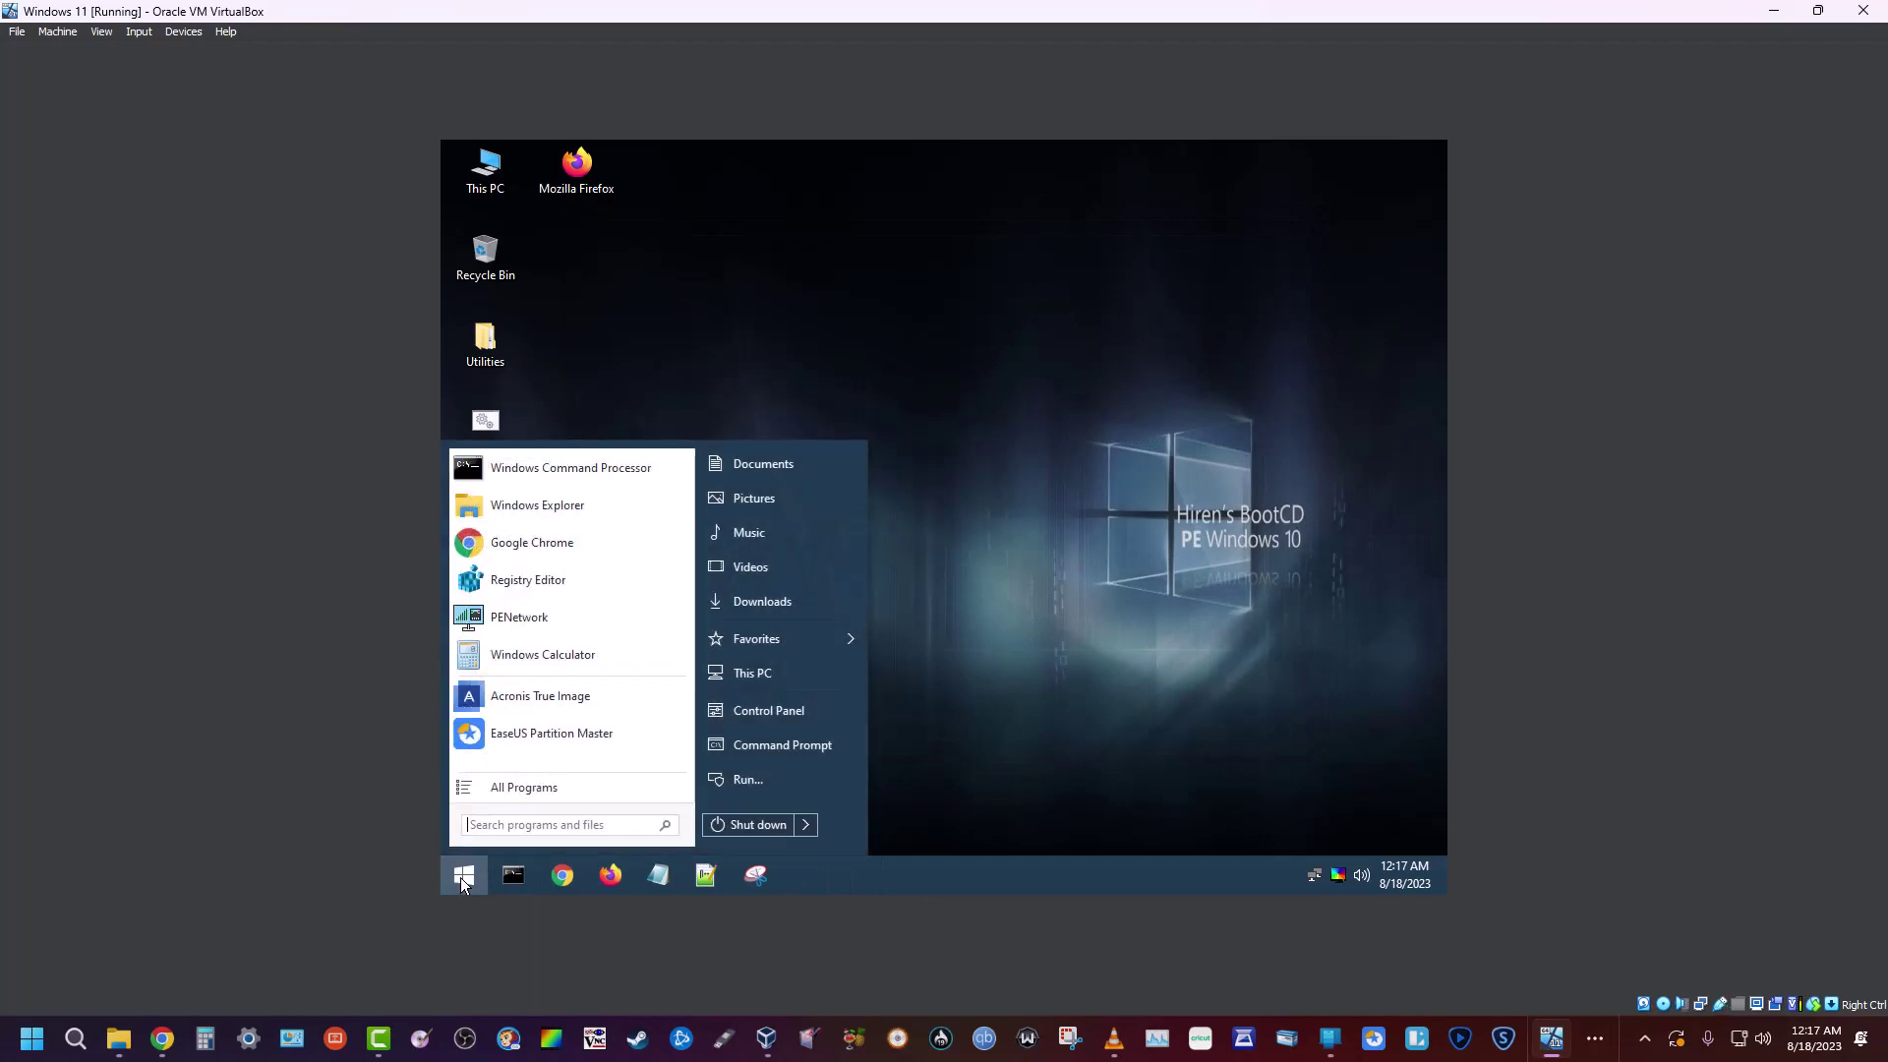
click(519, 786)
click(518, 551)
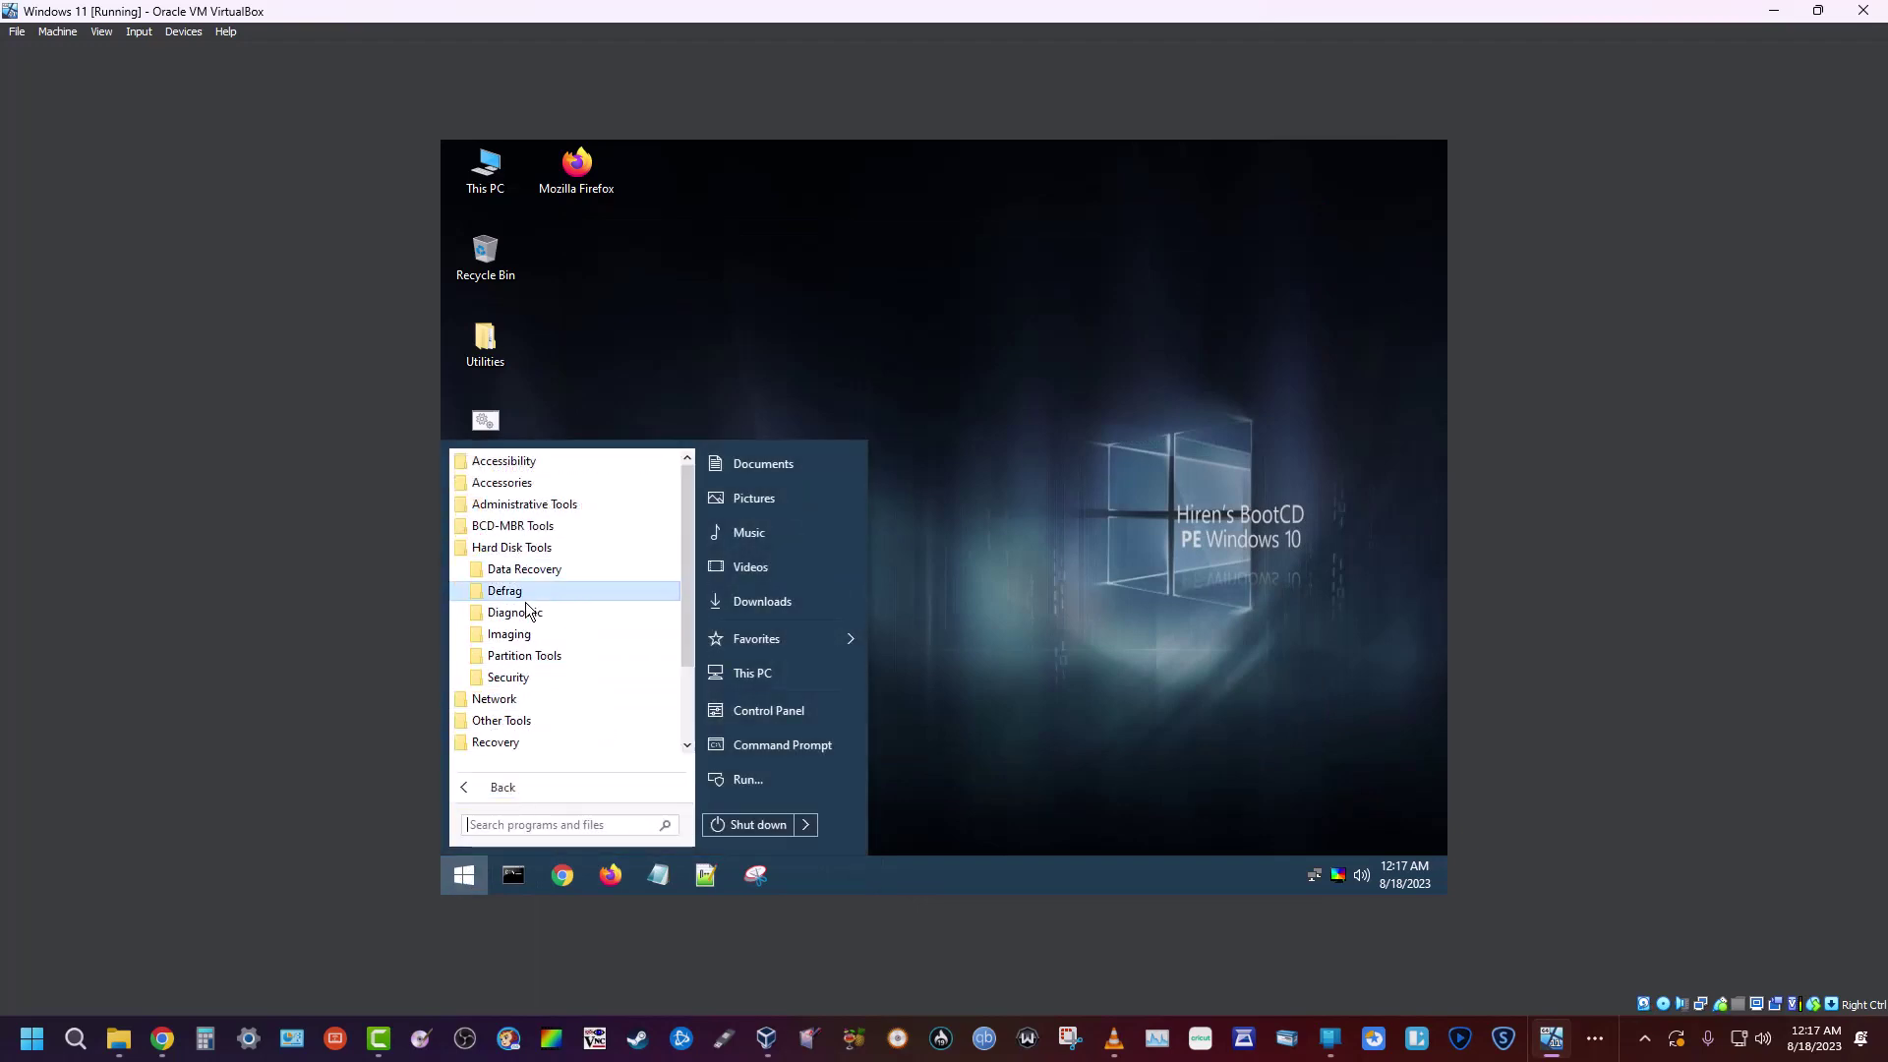
click(531, 635)
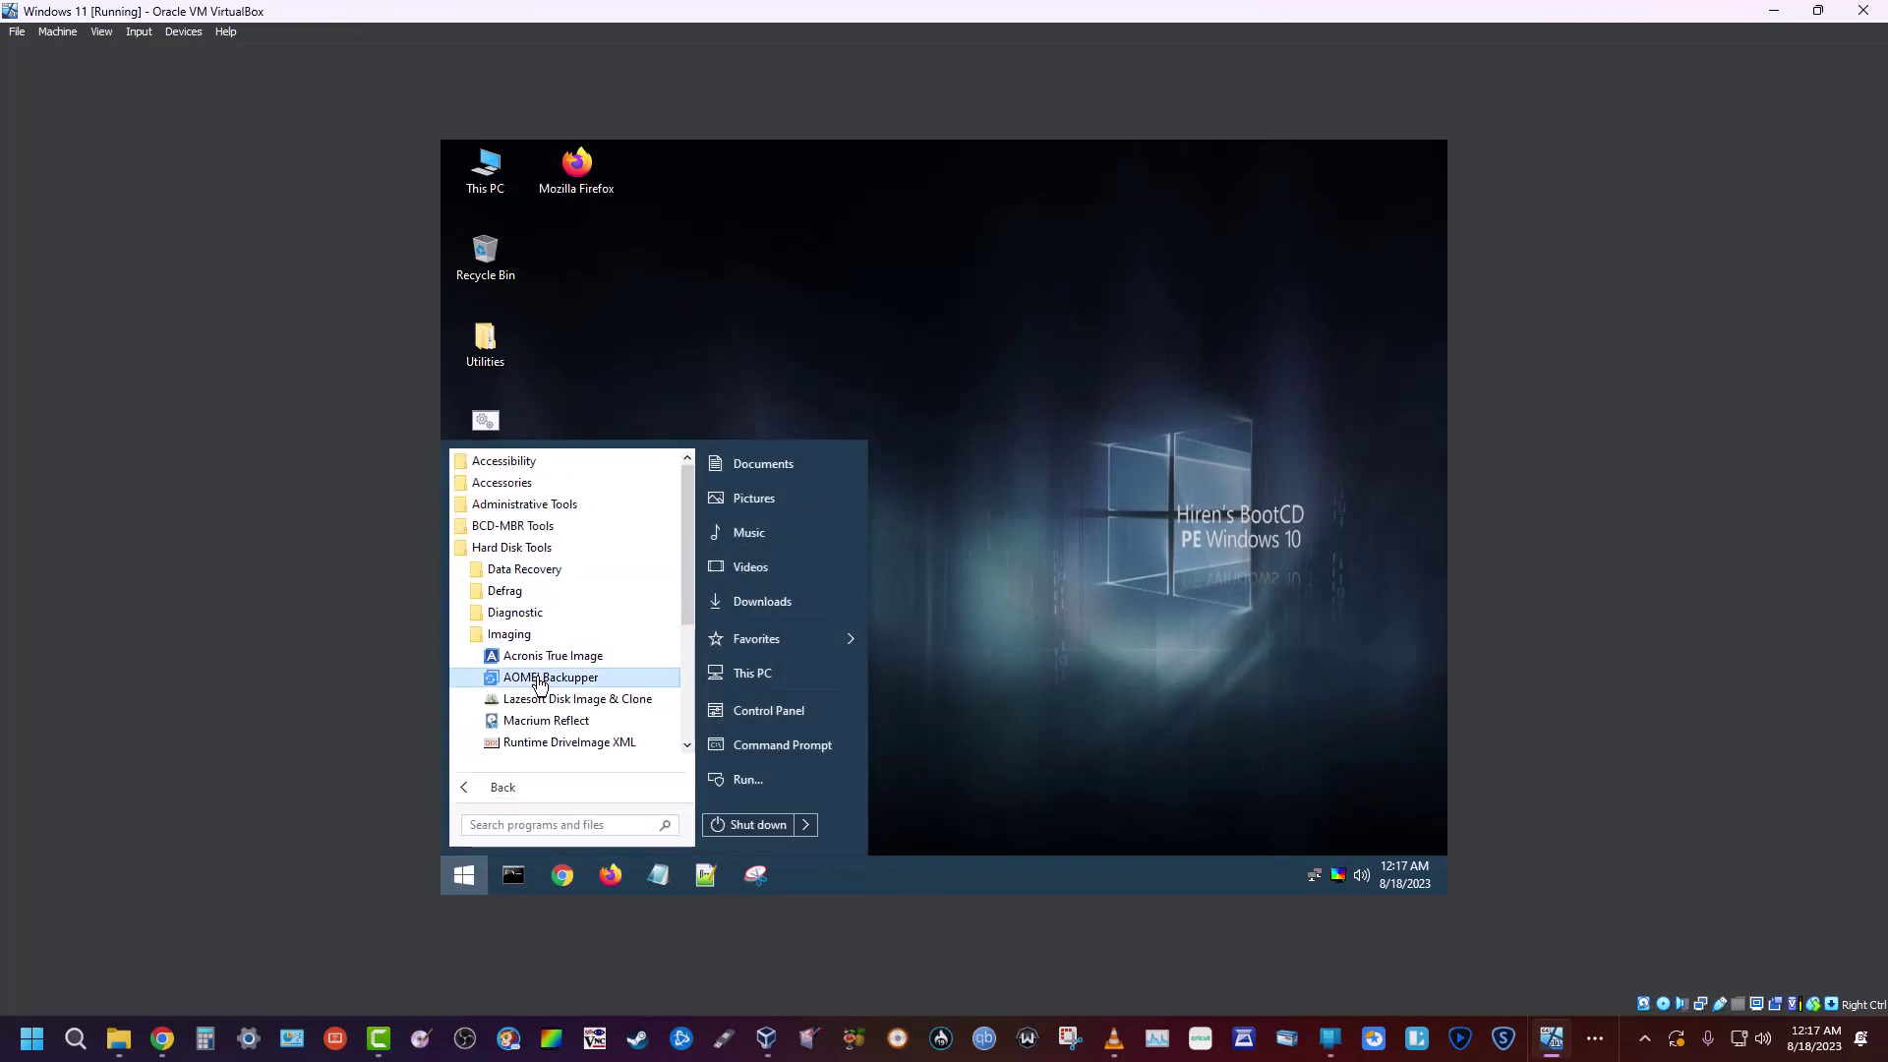
click(538, 677)
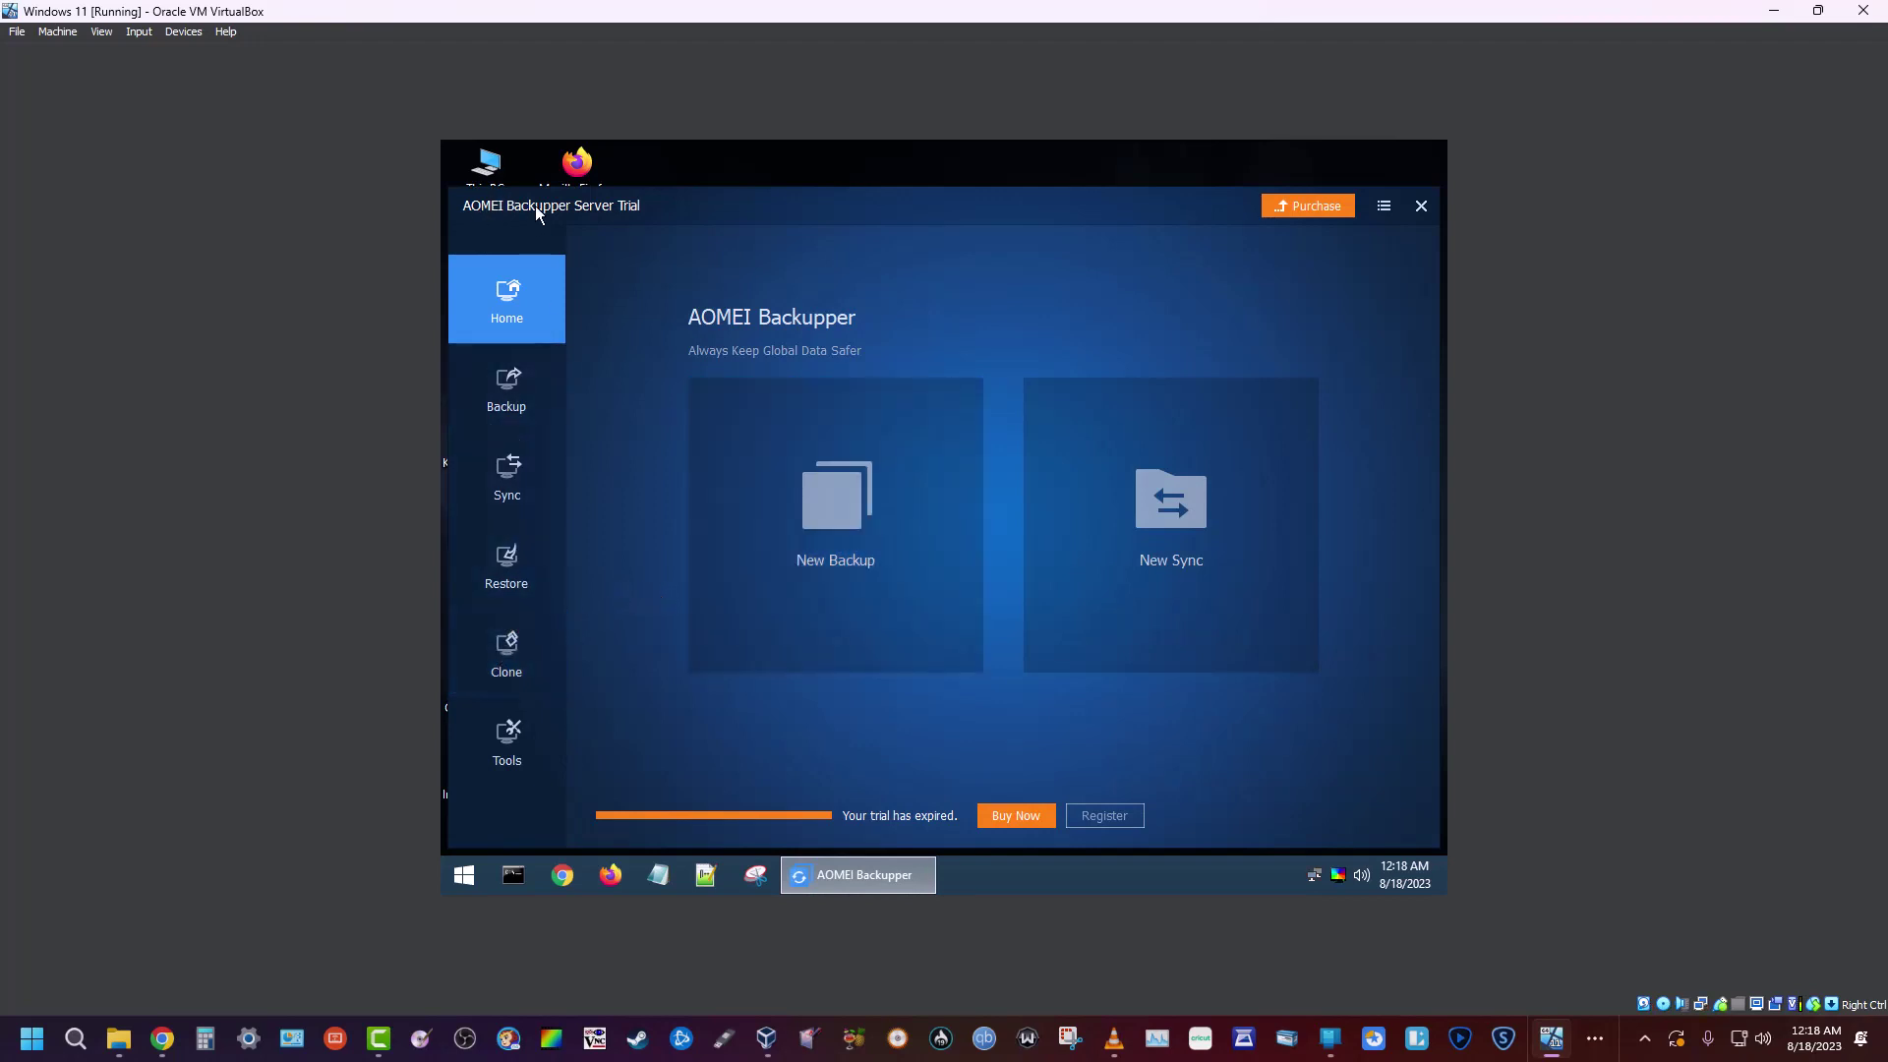
Step: Start an AOMEI Disk Clone from Disk0 to Disk1, then cancel at the data-overwrite warning
click(496, 677)
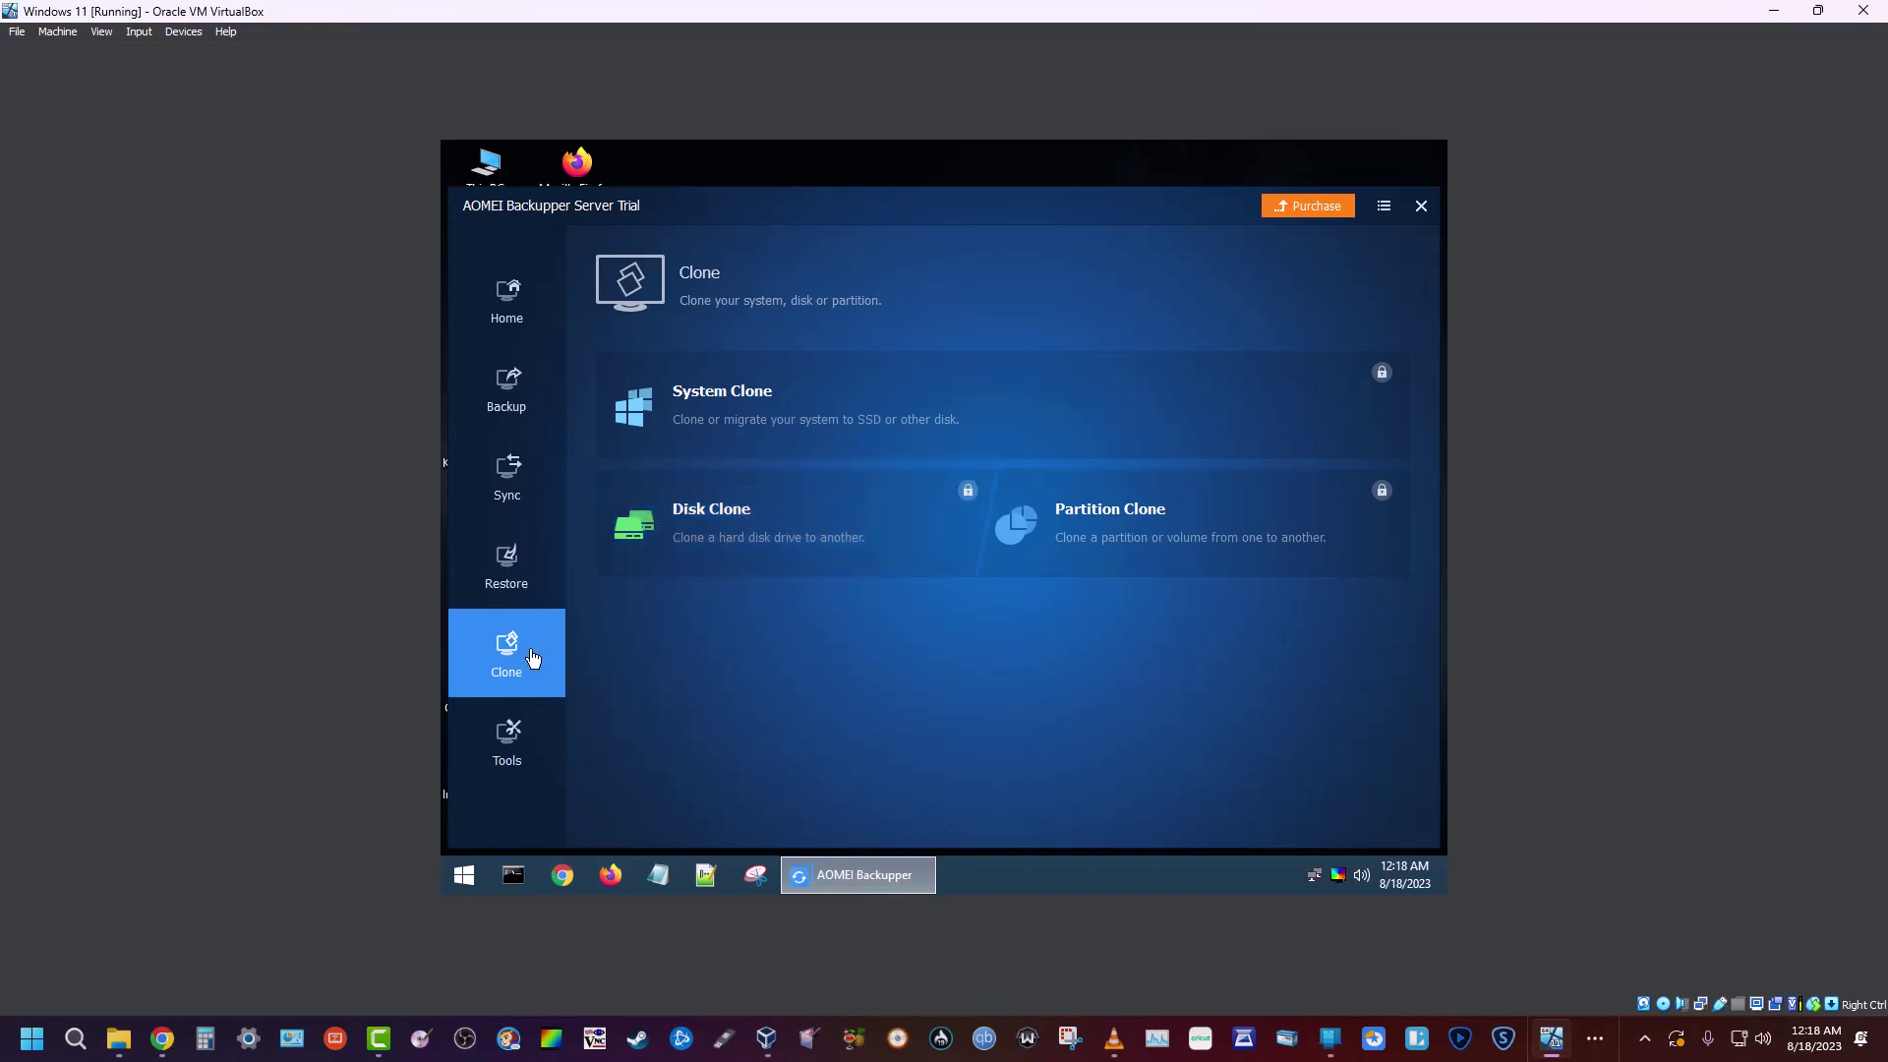
click(643, 541)
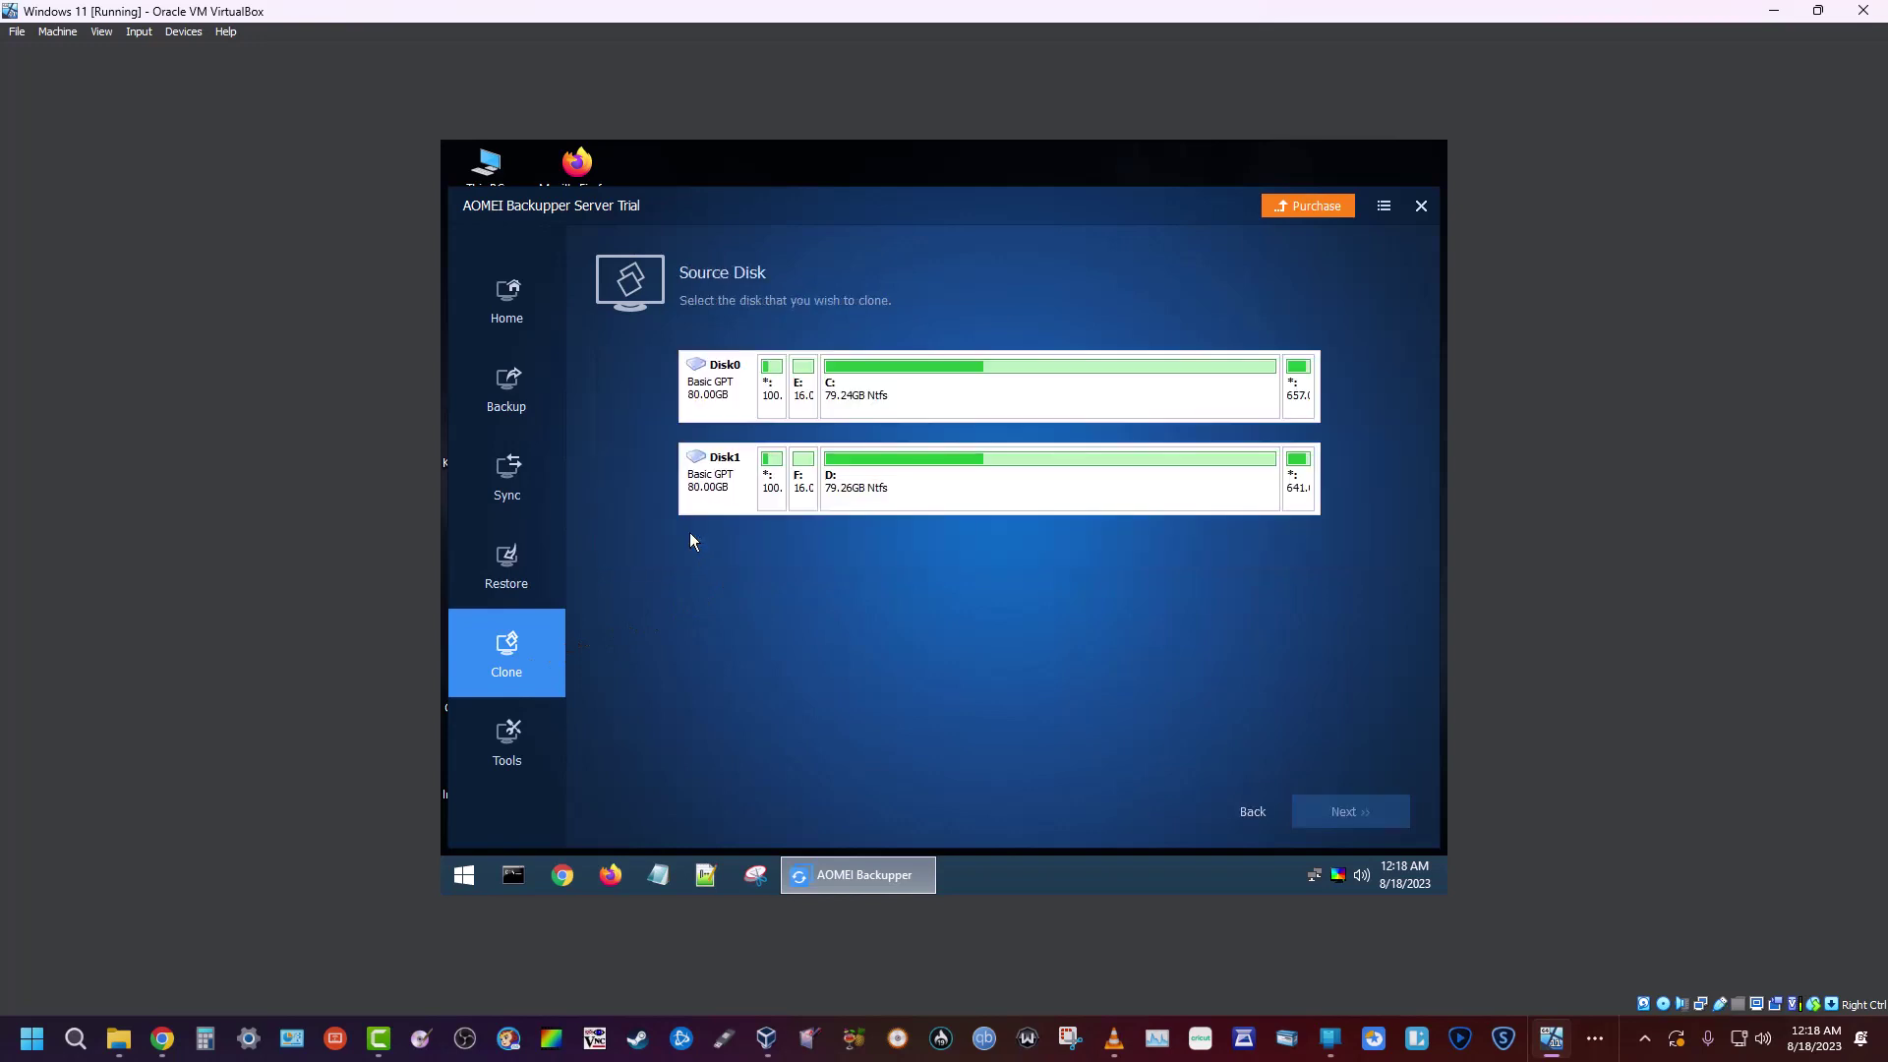
click(712, 392)
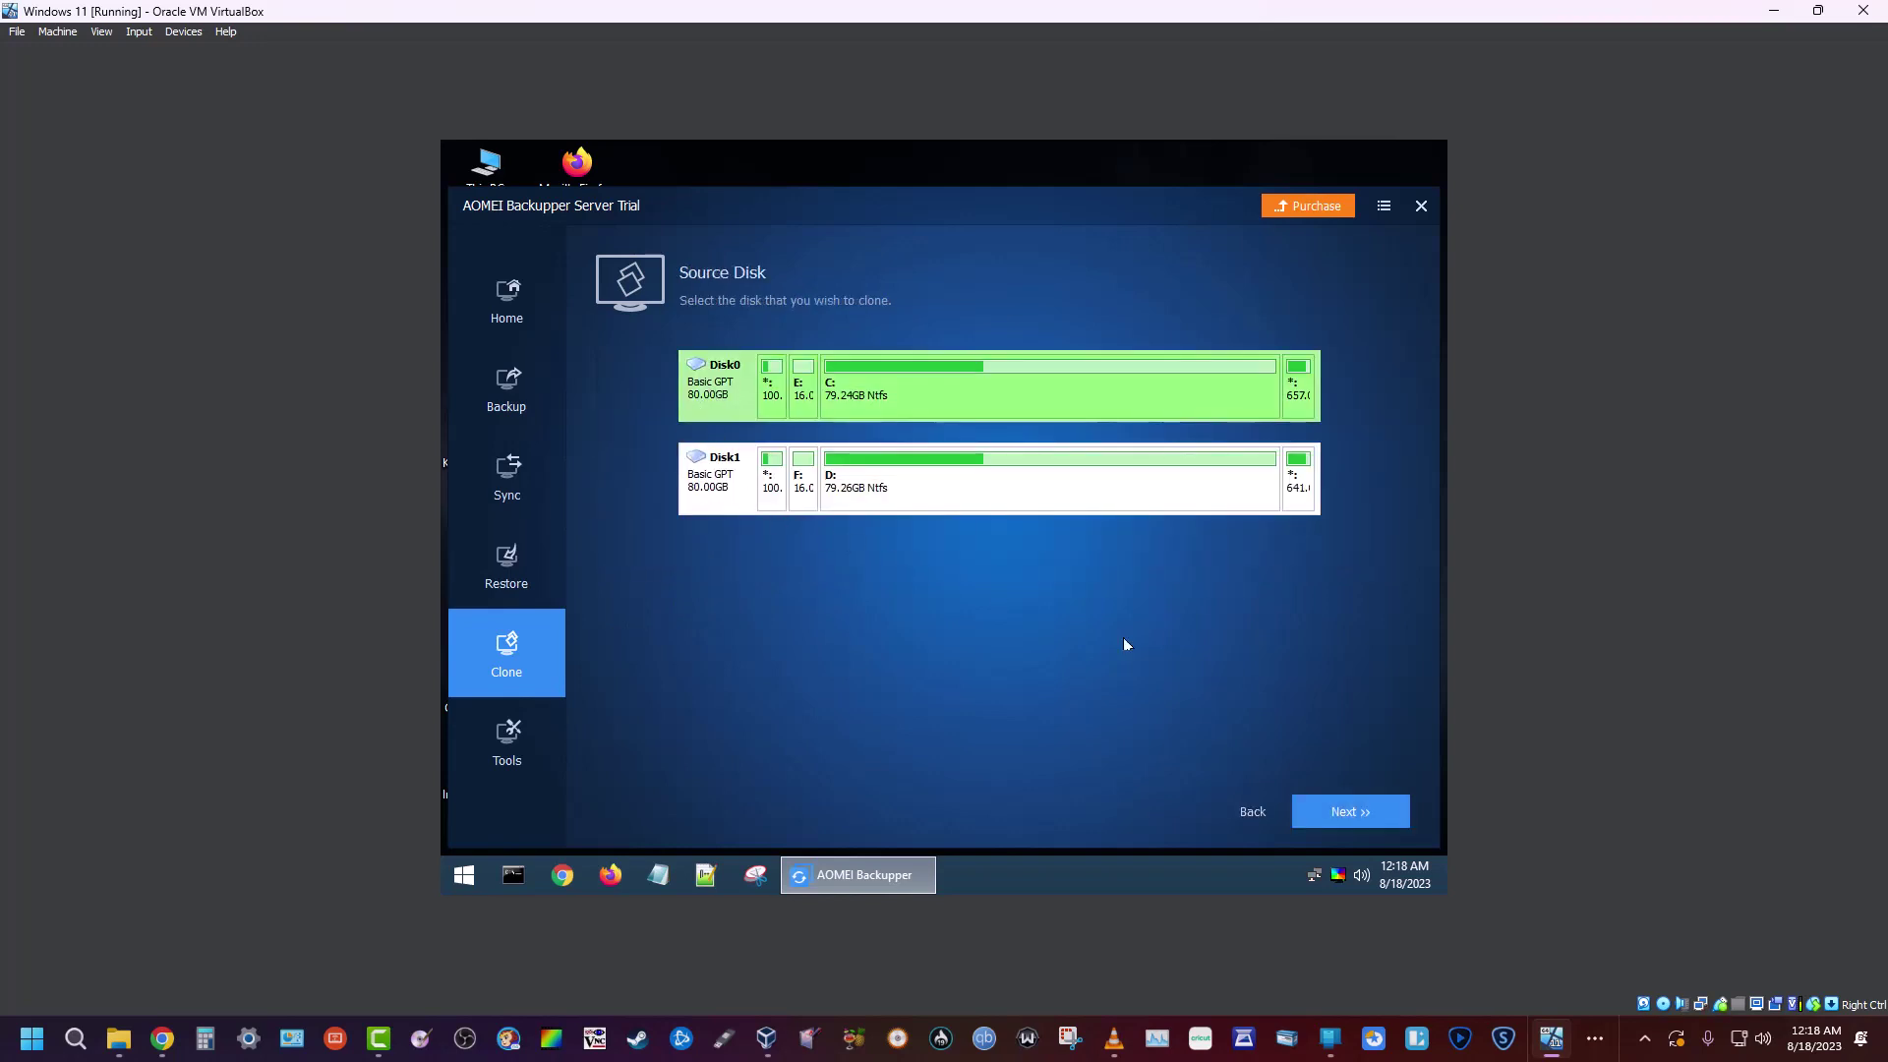
click(1348, 820)
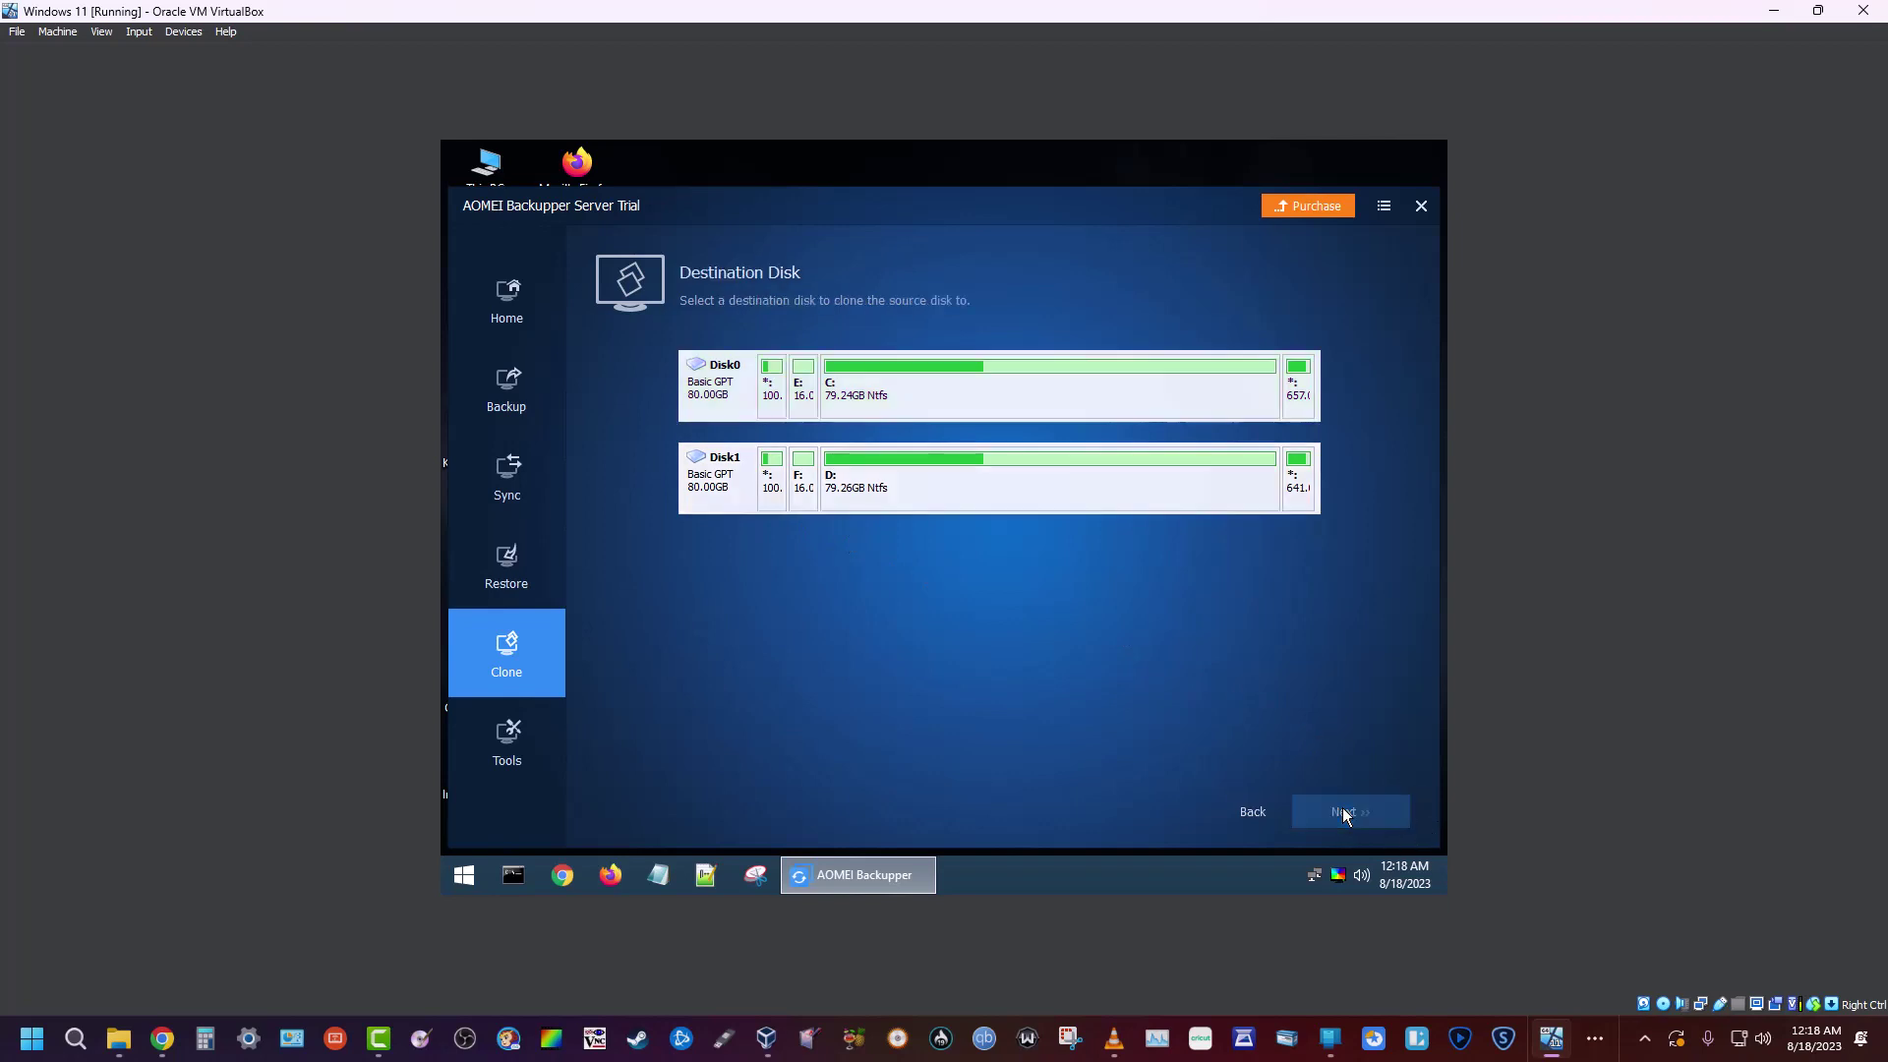
click(709, 476)
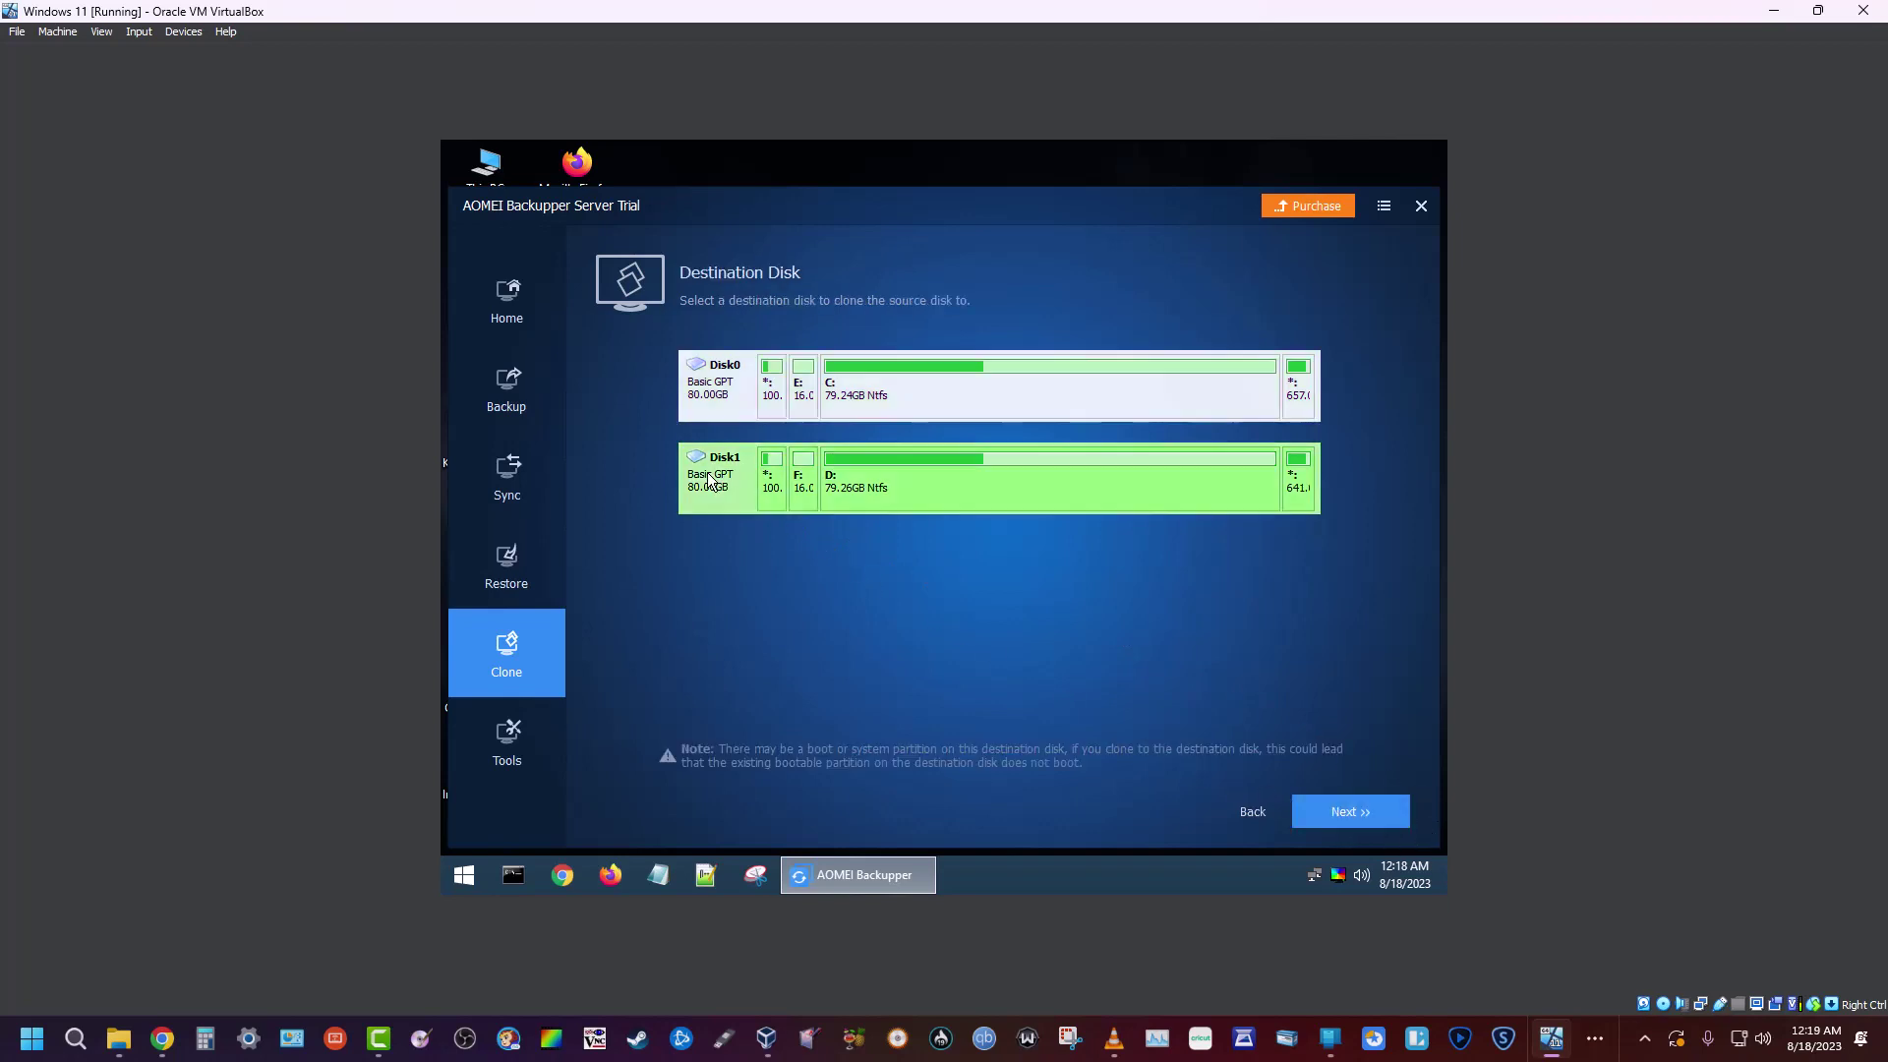
click(1349, 814)
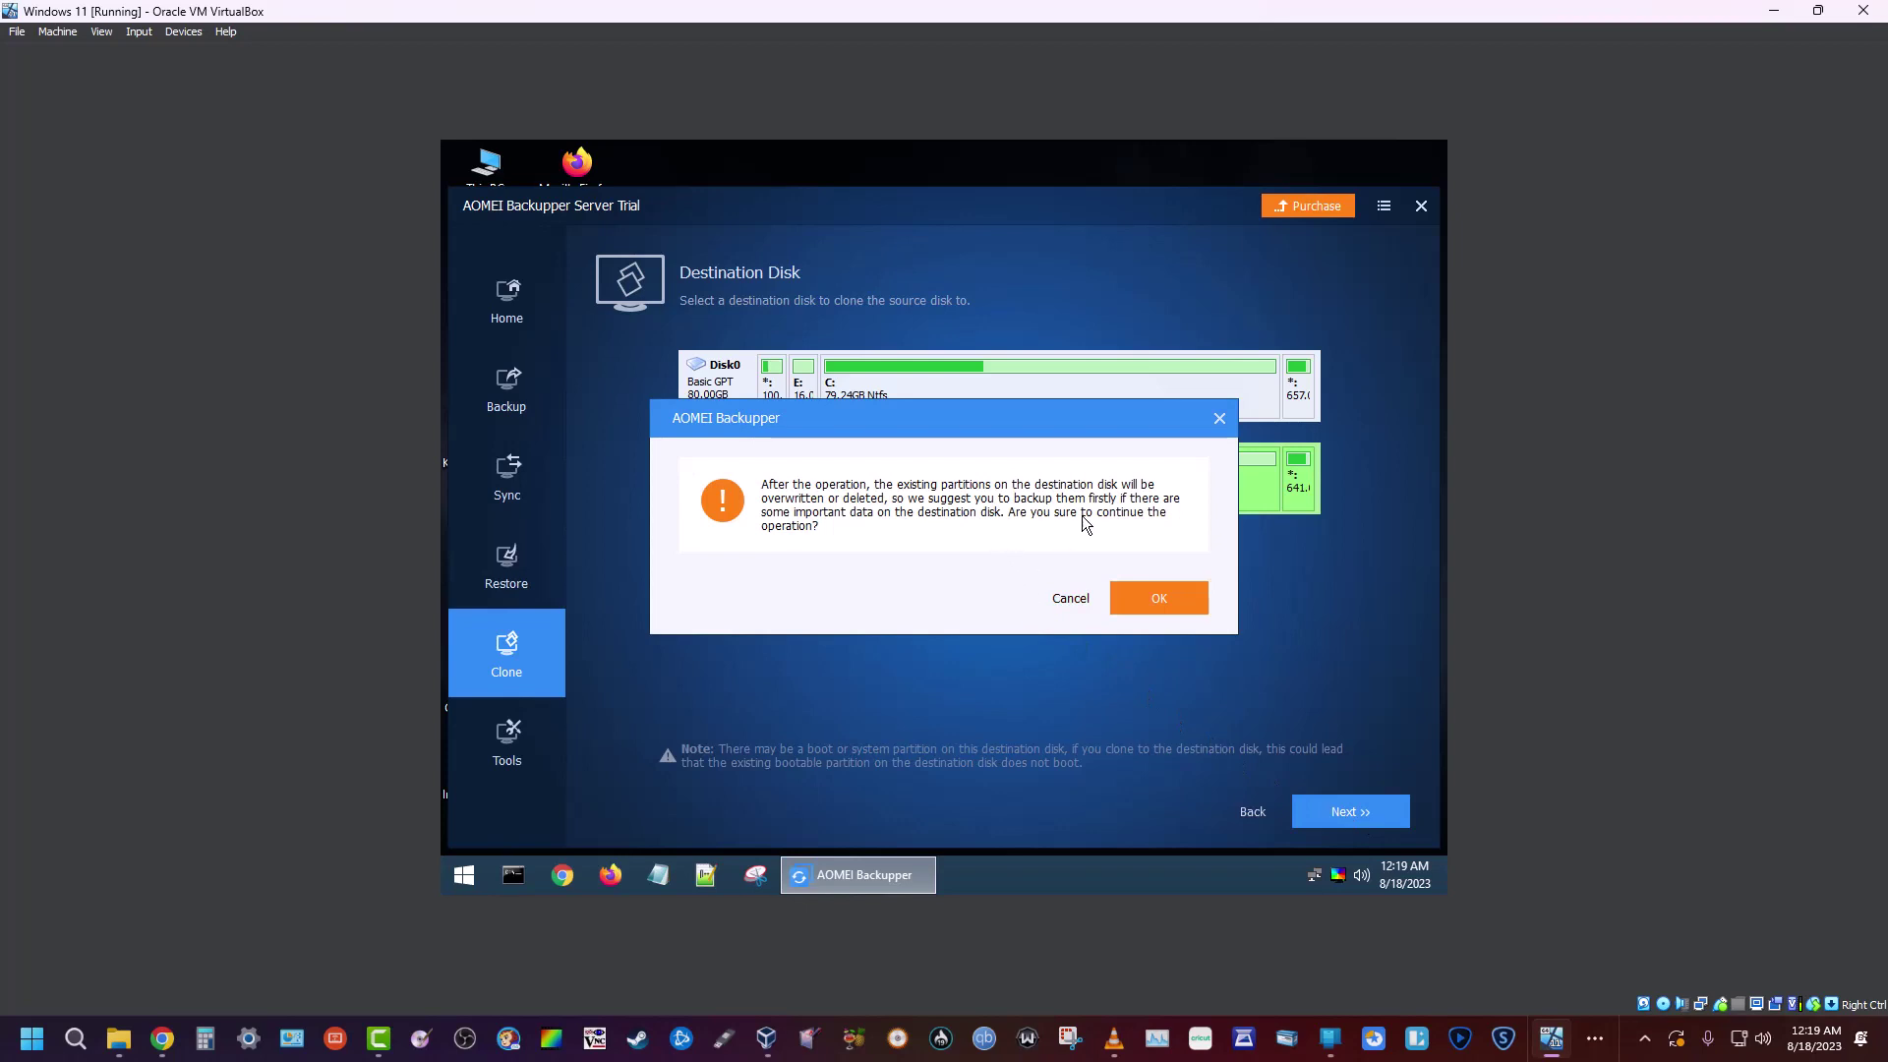
click(1066, 598)
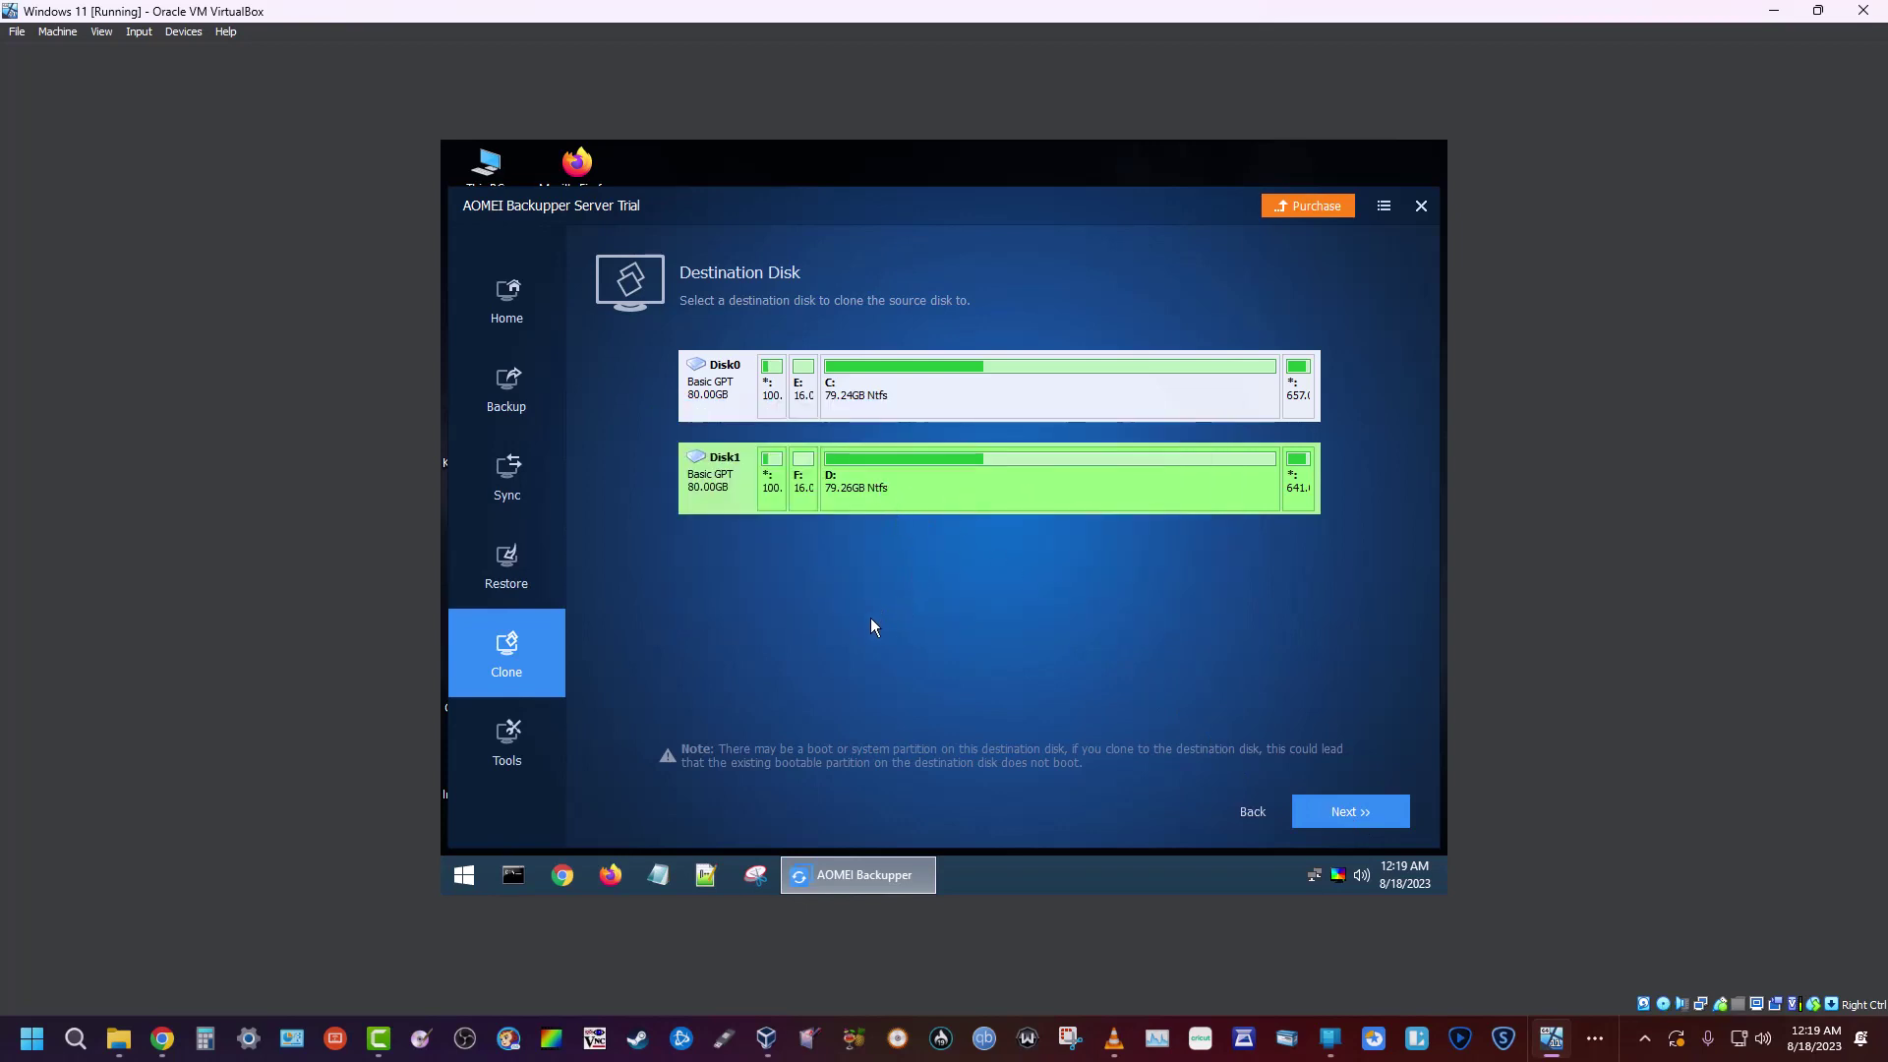
Step: Close the AOMEI Backupper window to return to the Hiren's BootCD PE desktop
click(1413, 216)
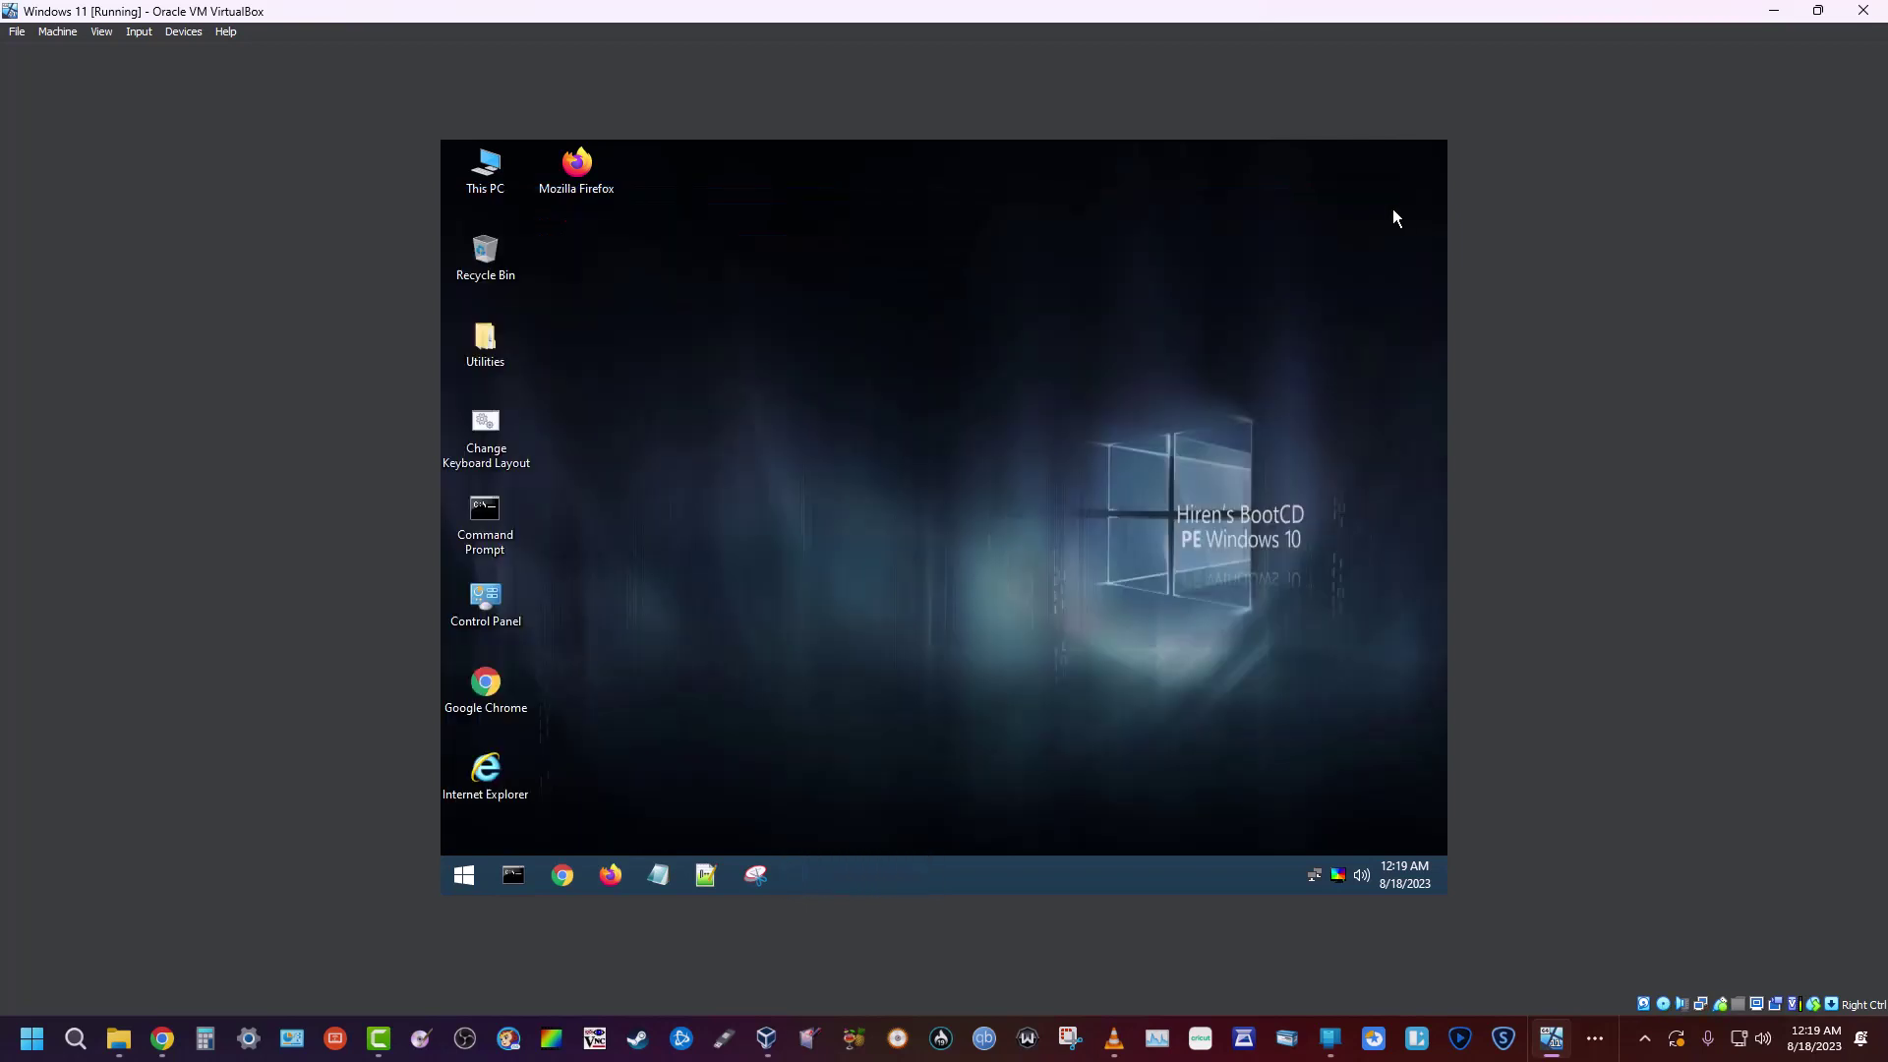